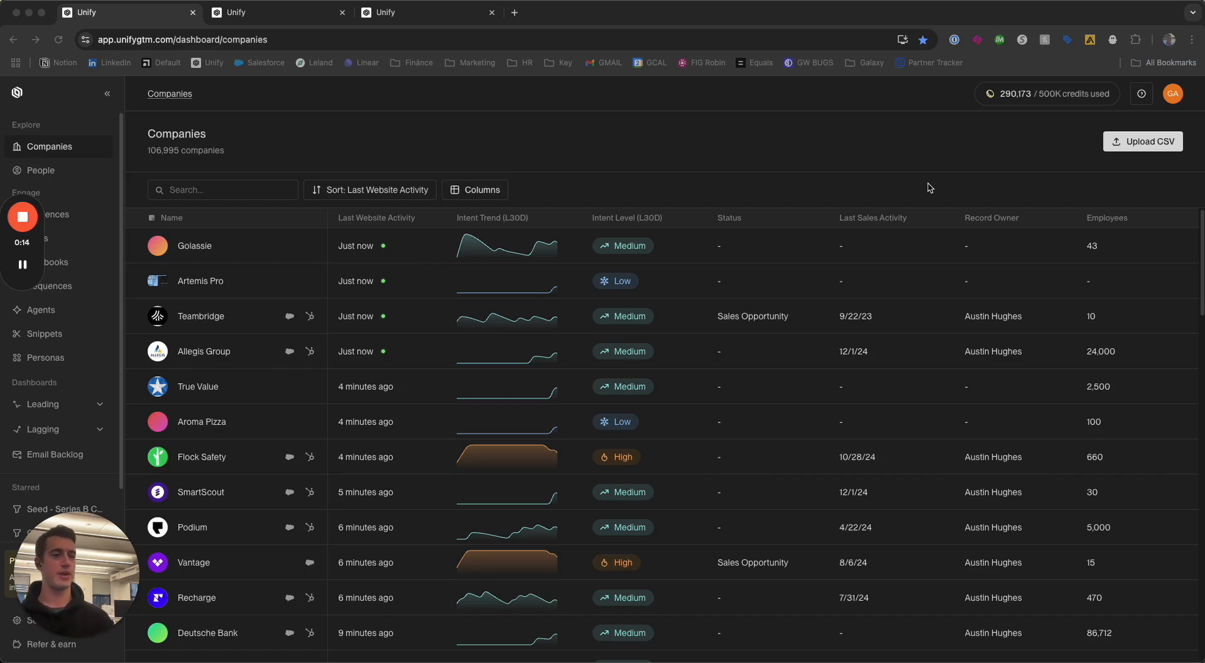
# Create a new play from the "Qualify Website Visitors w/ an AI Agent" template.
pyautogui.moveTo(23, 241); pyautogui.dragTo(1180, 157)
pyautogui.click(37, 238)
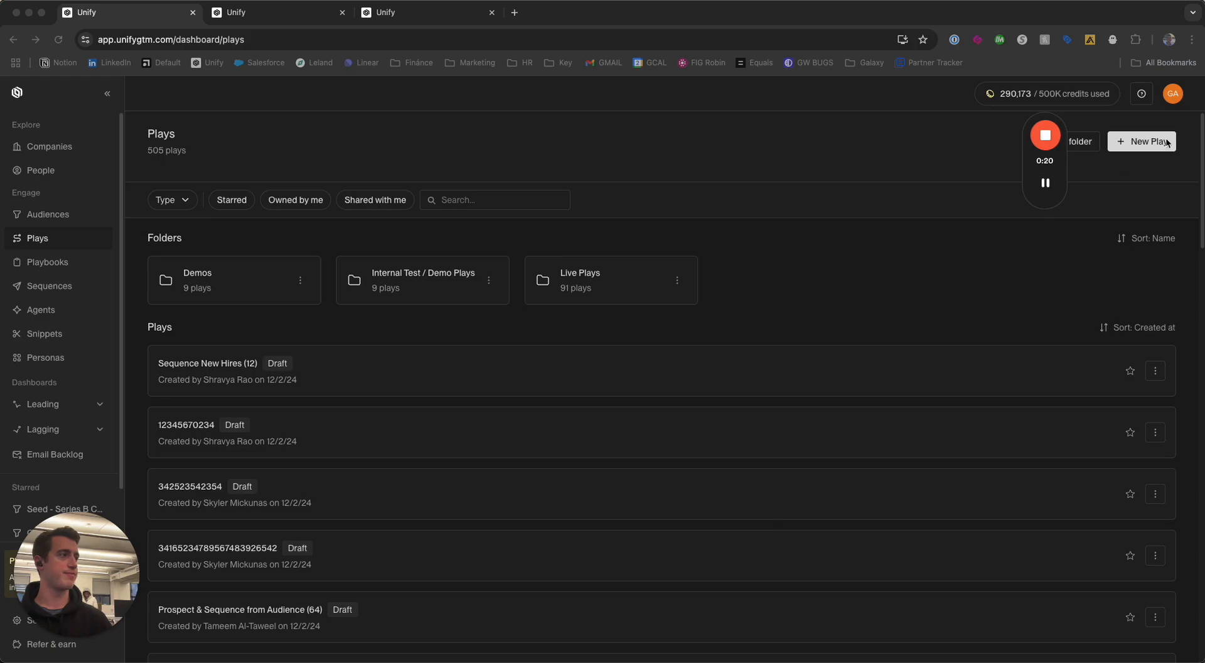
pyautogui.click(1152, 144)
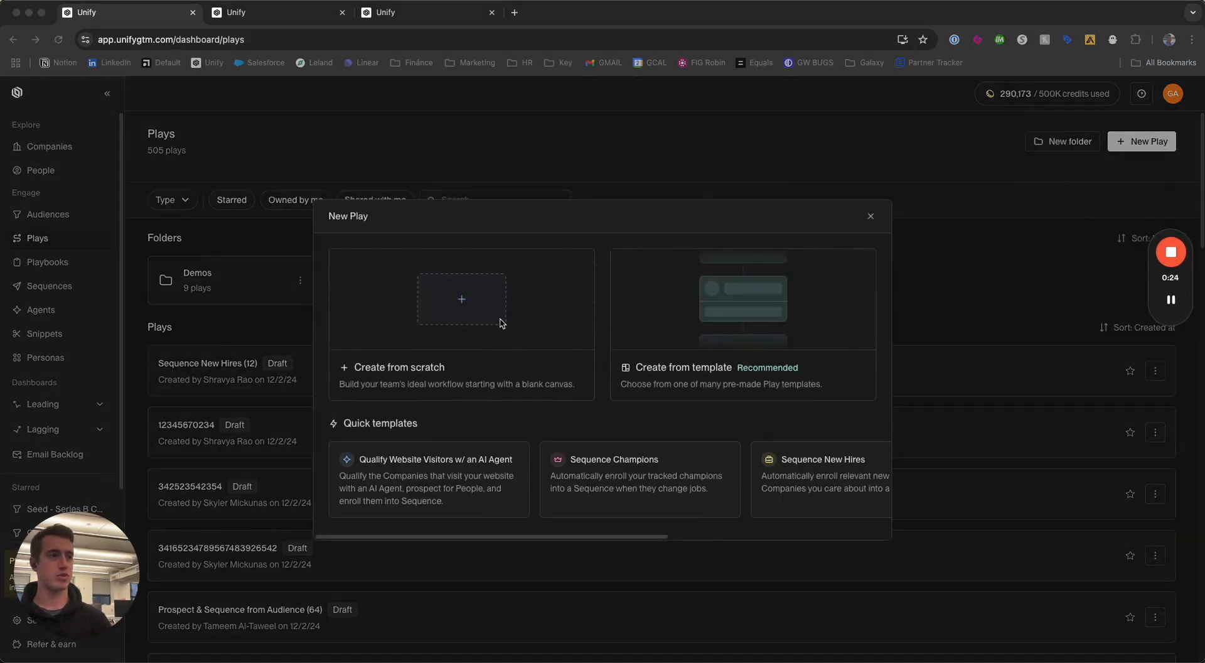
pyautogui.click(479, 480)
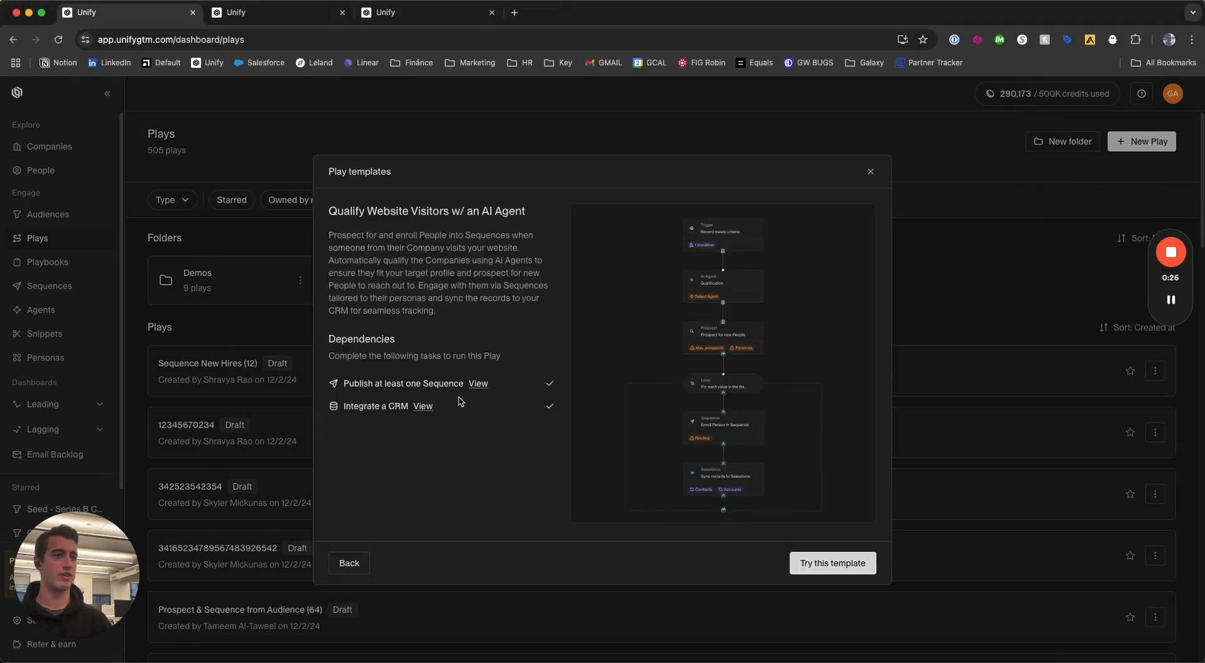
pyautogui.click(827, 560)
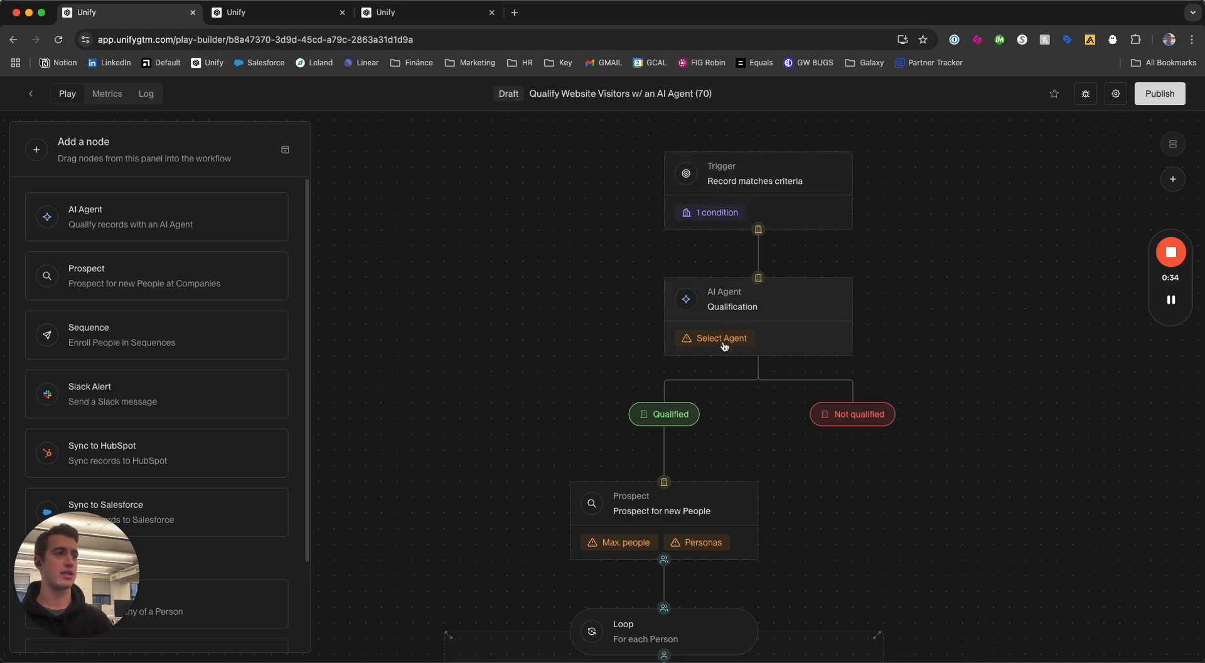
# Review the template play's nodes from the trigger to the Salesforce sync, and return to the plays list.
pyautogui.scroll(-1, 731, 311)
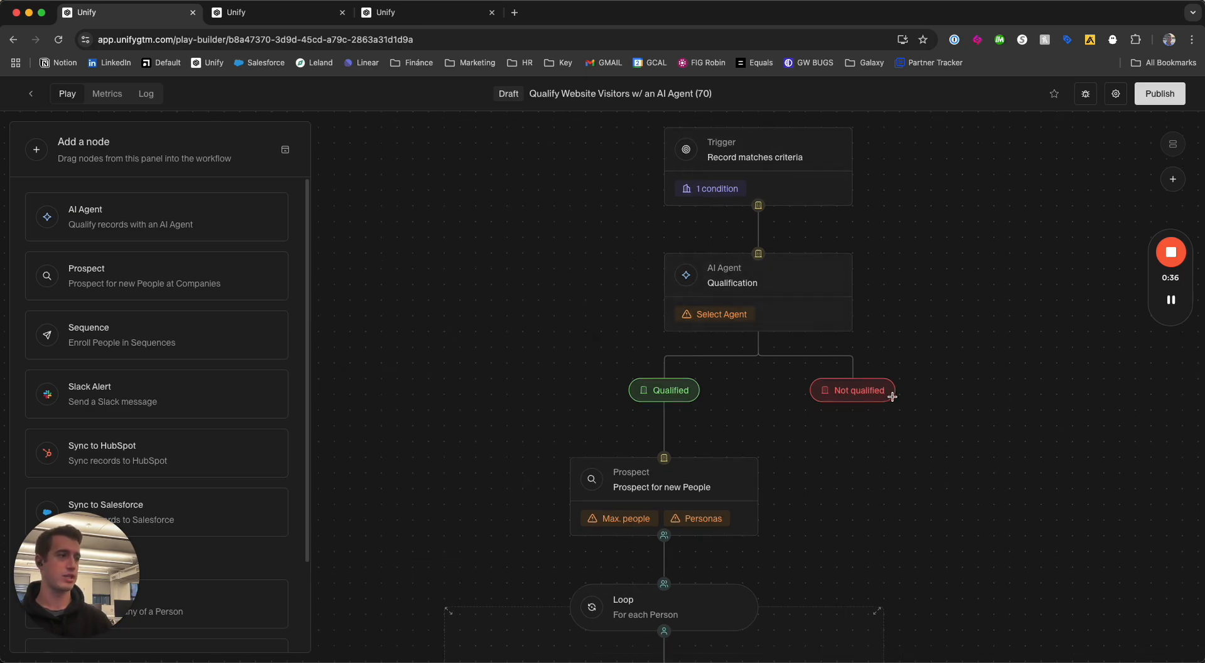
pyautogui.scroll(-5, 676, 329)
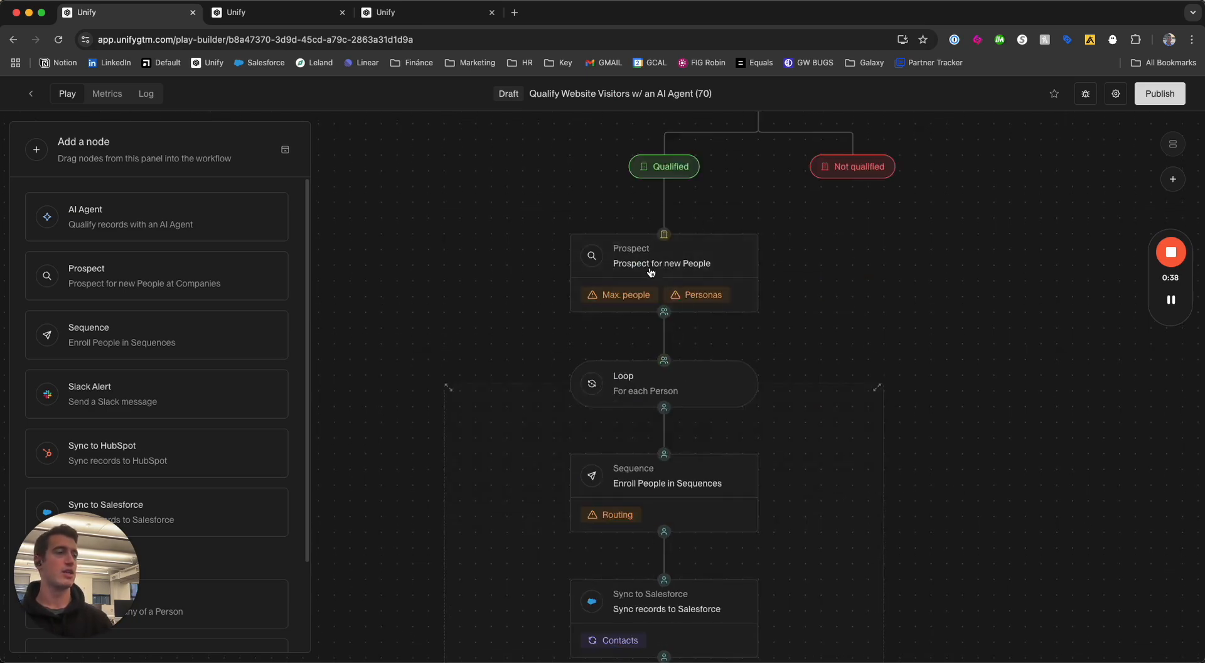
pyautogui.scroll(-3, 677, 299)
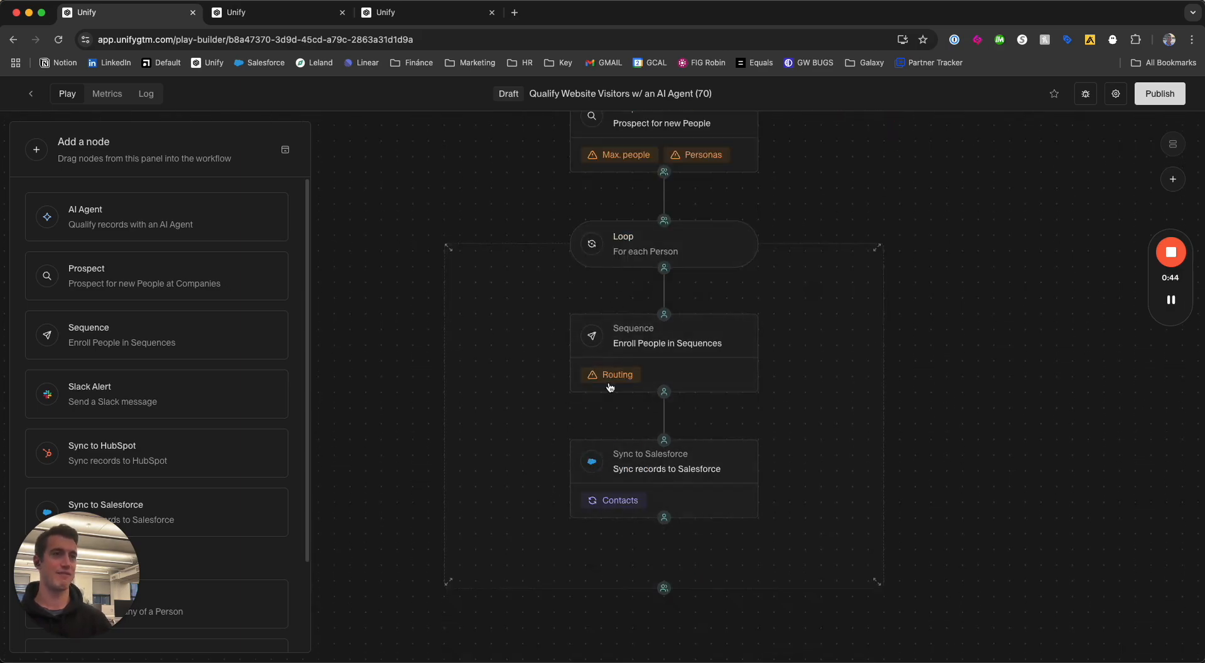
pyautogui.click(30, 93)
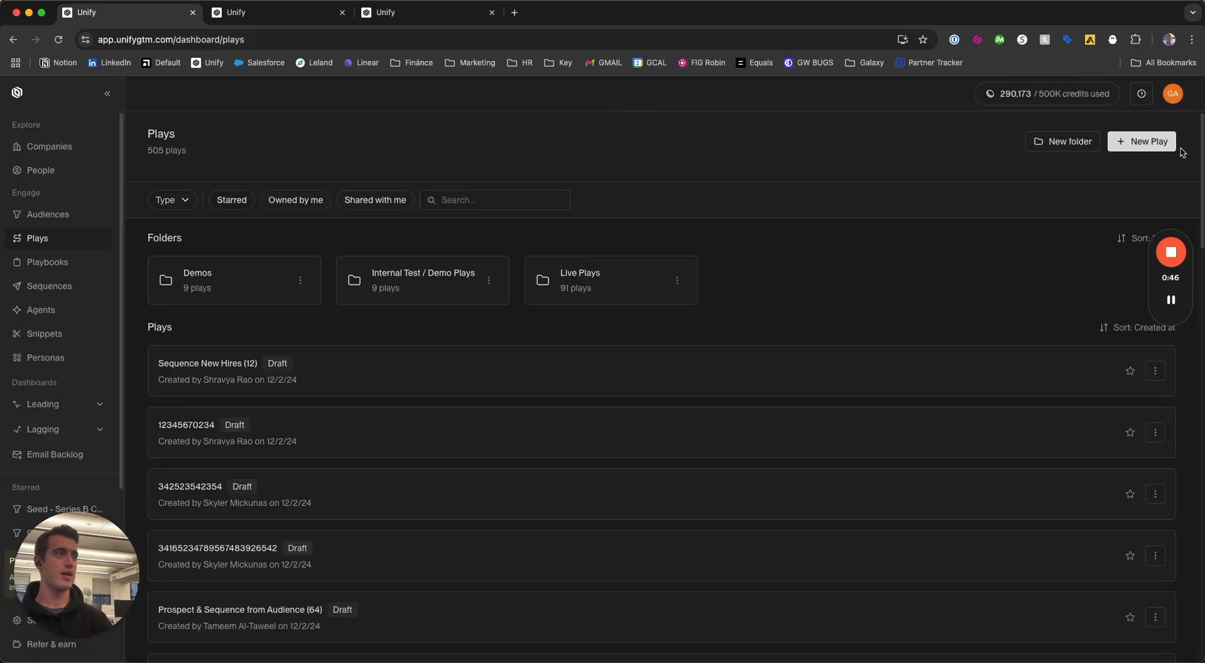
# Create a new play from scratch named "website qualify".
pyautogui.click(1148, 144)
pyautogui.click(463, 342)
pyautogui.click(852, 234)
pyautogui.write('website qualify')
pyautogui.click(1164, 641)
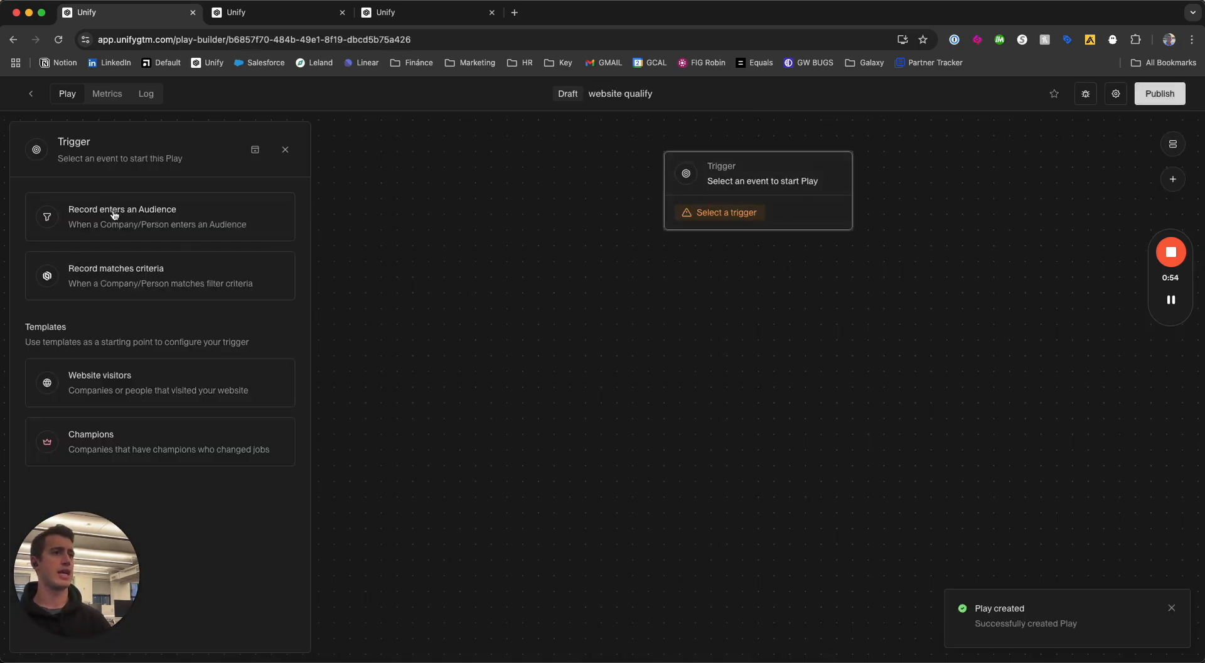
# Trigger the play when a company enters the "All Website Visits | 20-500 Employees" audience.
pyautogui.click(196, 232)
pyautogui.click(514, 375)
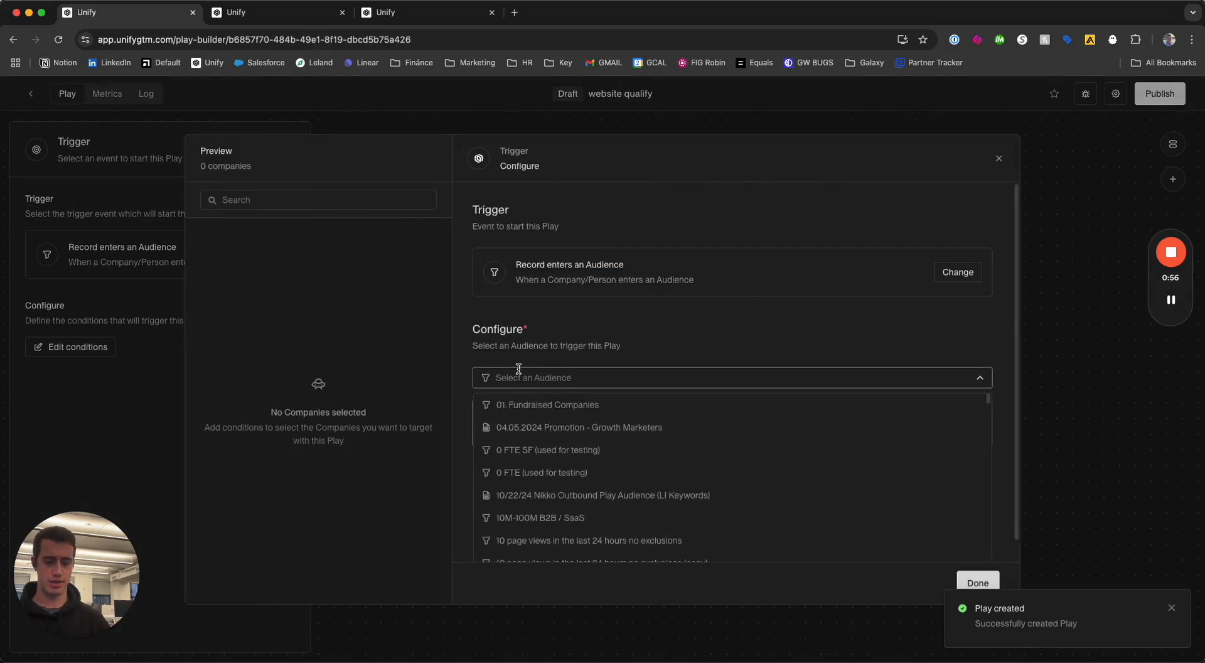
pyautogui.write('website')
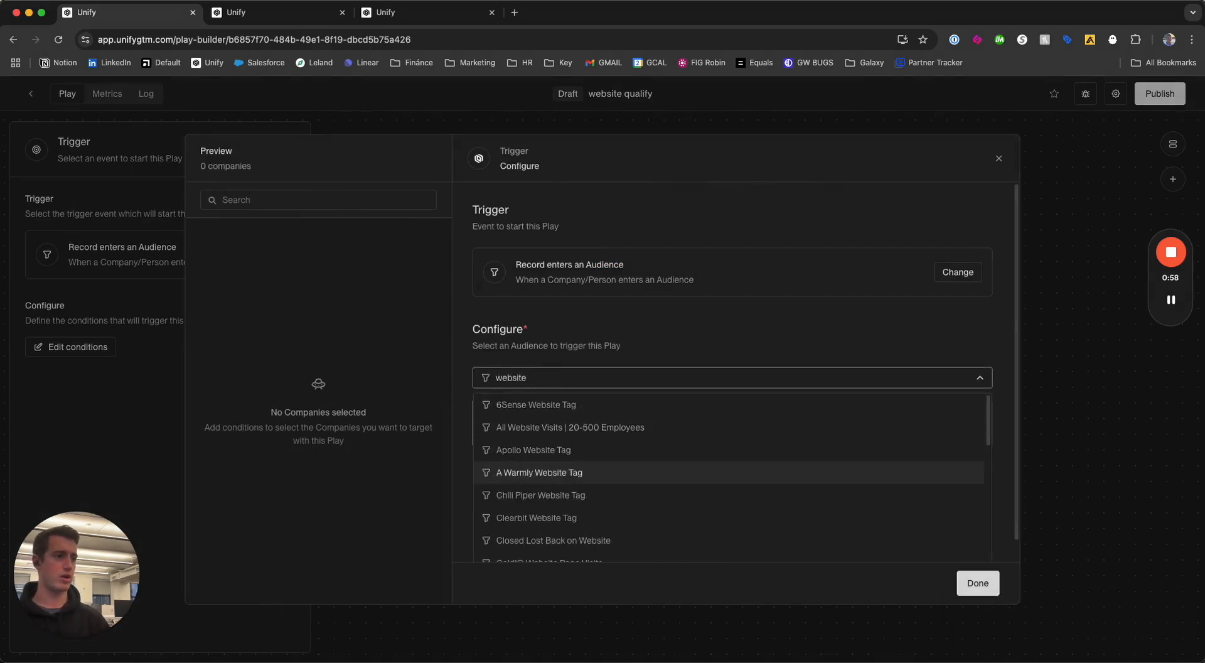
pyautogui.write(' vis')
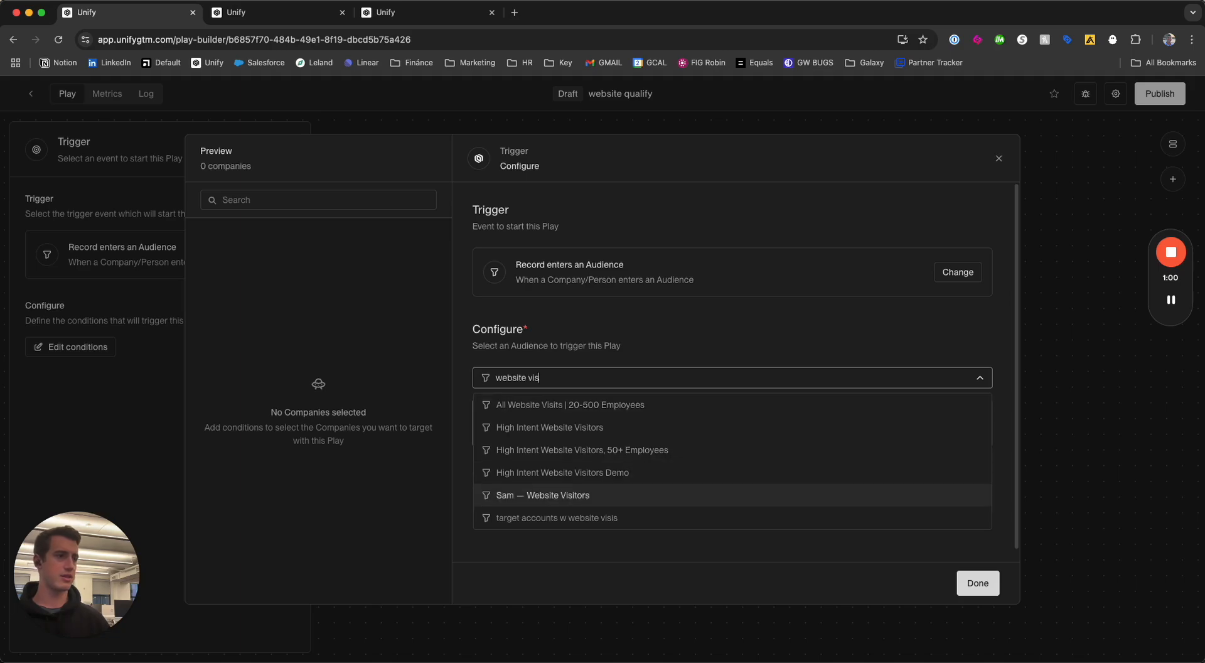
pyautogui.click(570, 405)
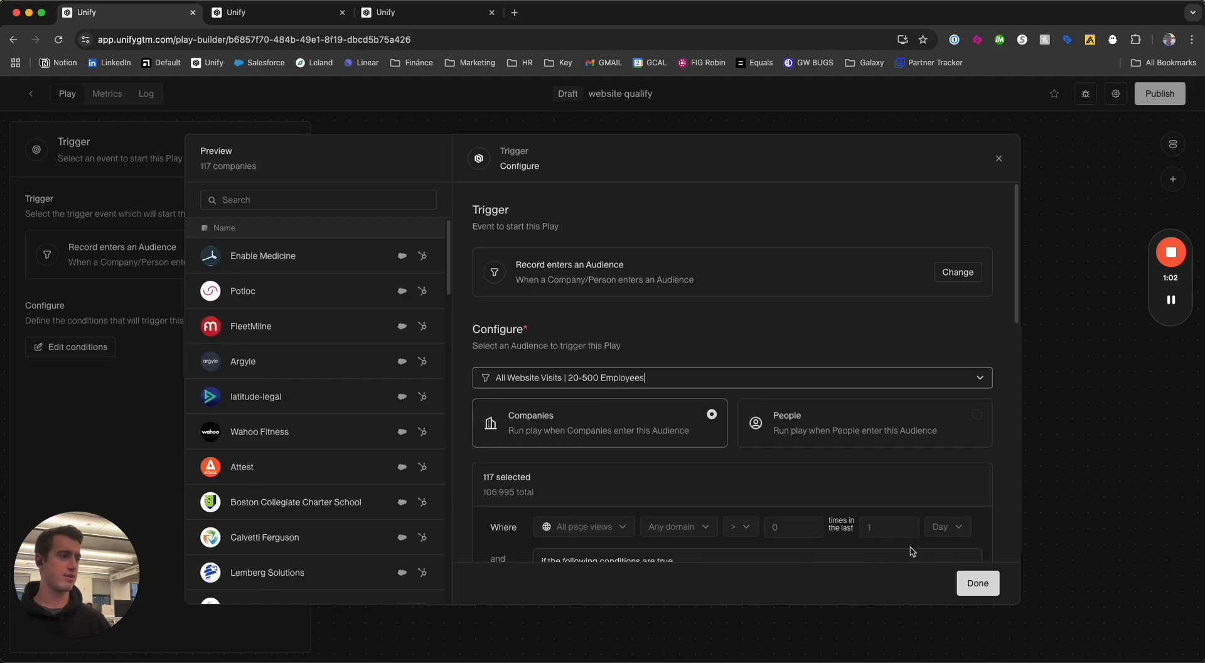
pyautogui.click(983, 586)
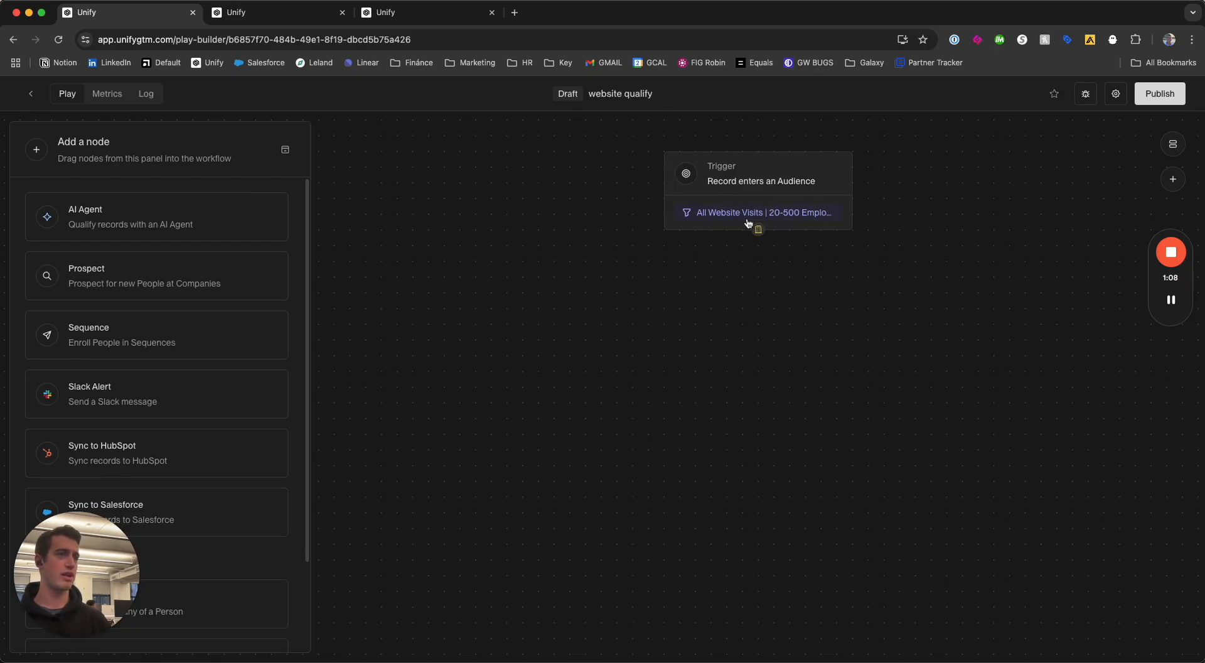
# Add an AI Agent node below the trigger and start a new agent named "B2B qualifier test".
pyautogui.moveTo(129, 229); pyautogui.dragTo(759, 317)
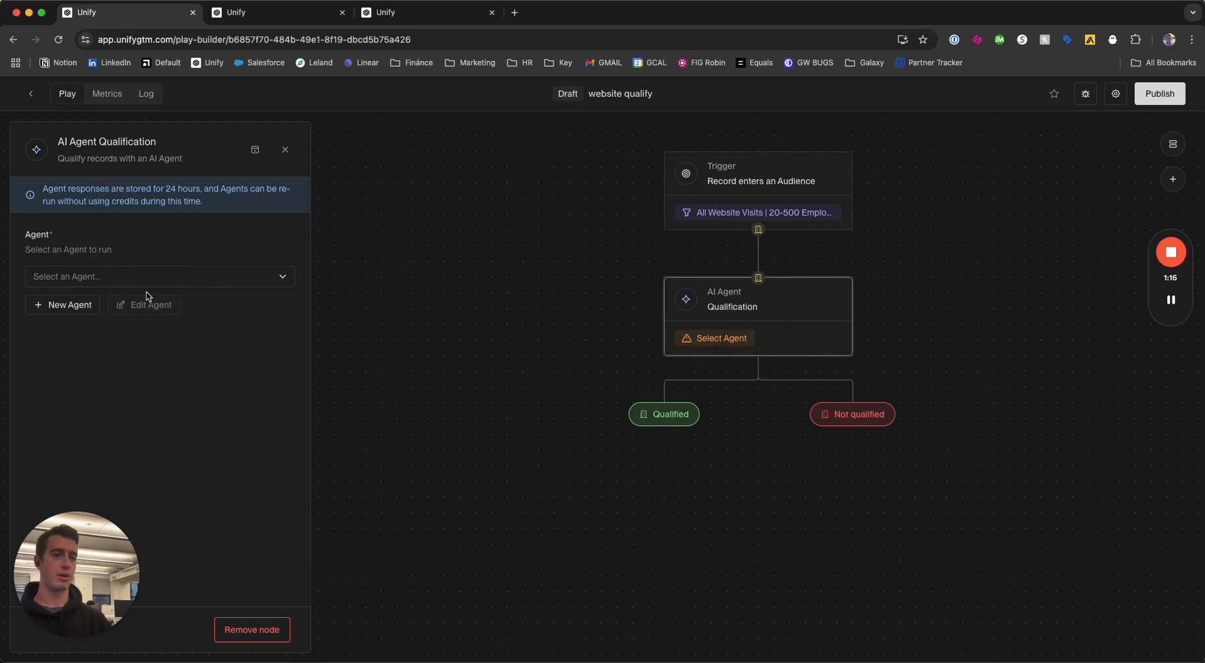
pyautogui.click(69, 305)
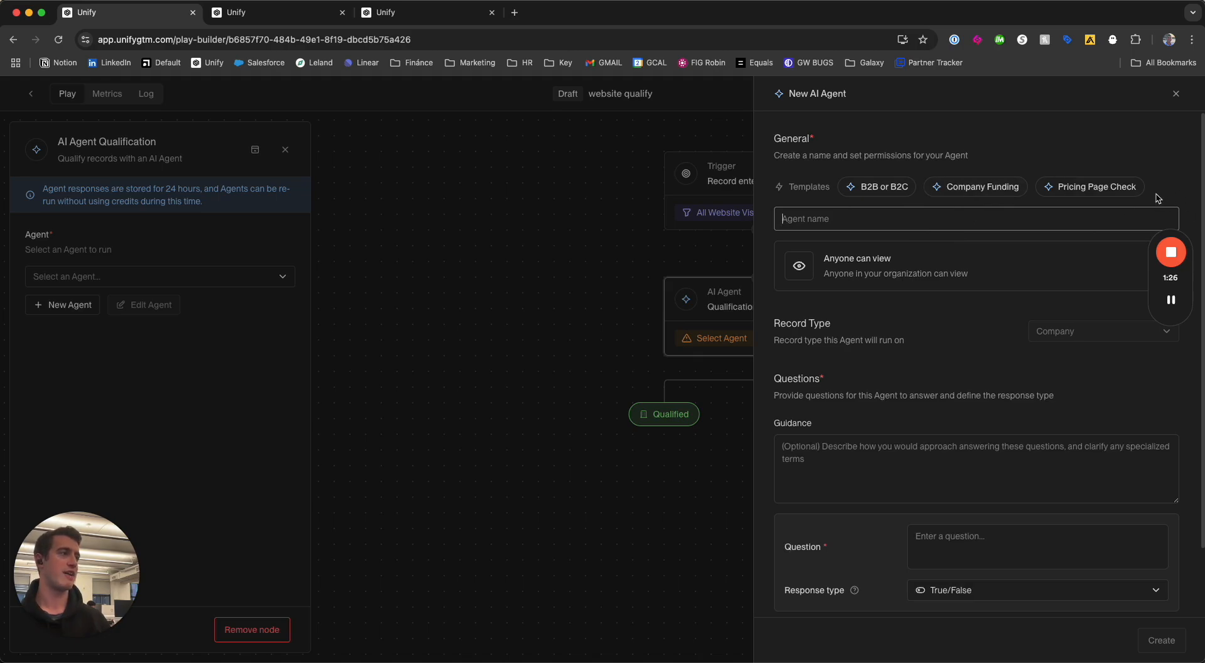
pyautogui.click(866, 221)
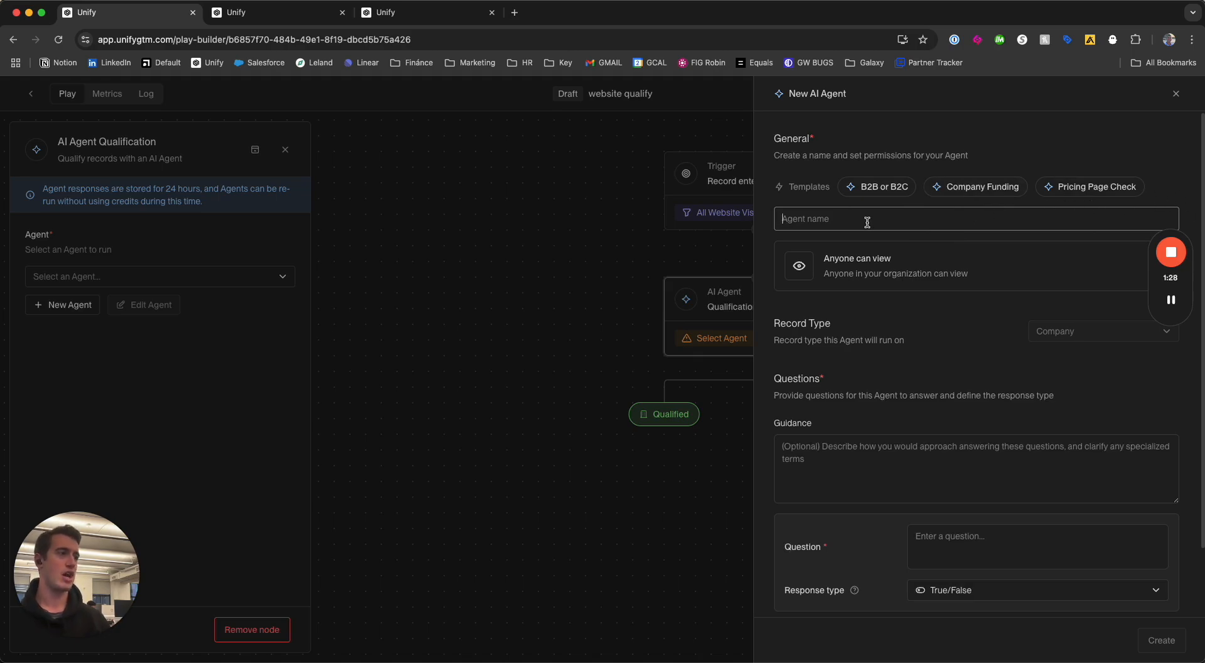
pyautogui.write('B')
pyautogui.write('2B wo')
pyautogui.press('BackSpace')
pyautogui.press('BackSpace')
pyautogui.write('qualifier test')
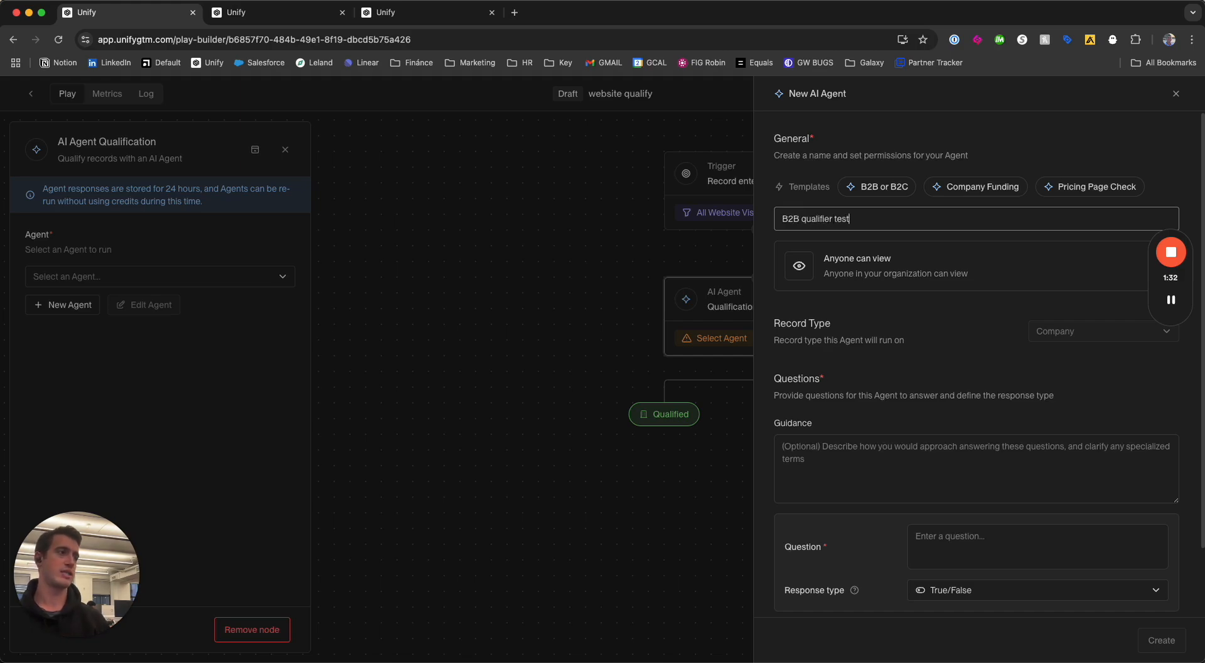
pyautogui.click(1057, 336)
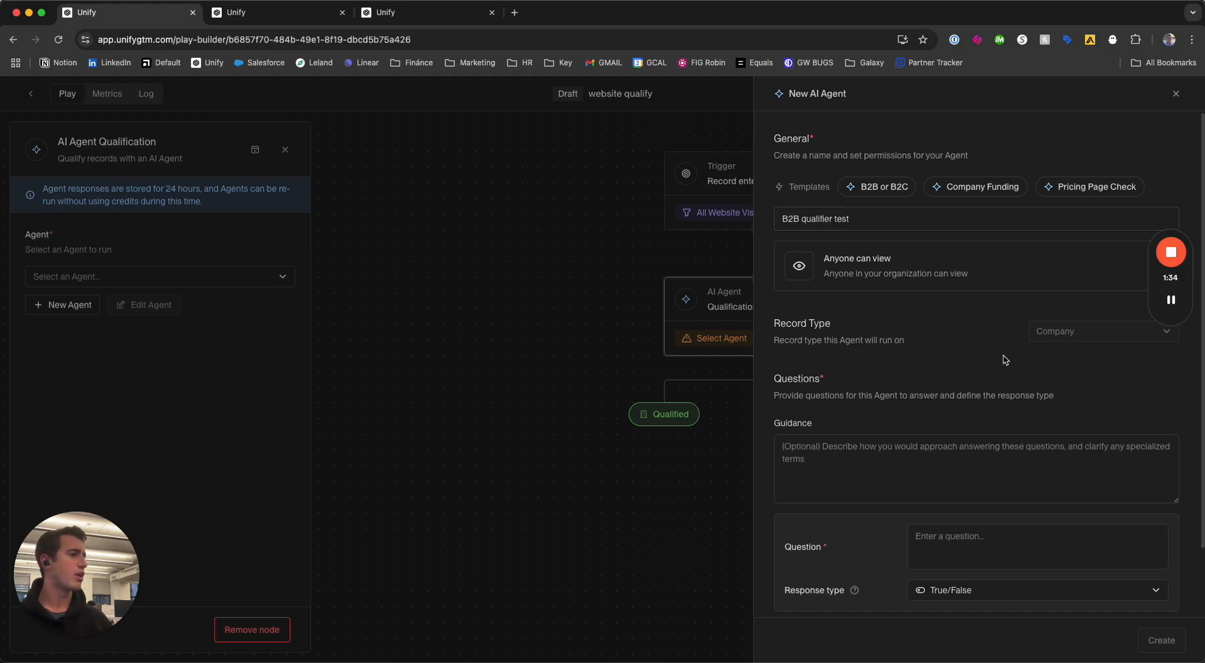
# Enter guidance telling the agent to use the website to determine the characteristics of the company.
pyautogui.scroll(-2, 941, 351)
pyautogui.click(846, 379)
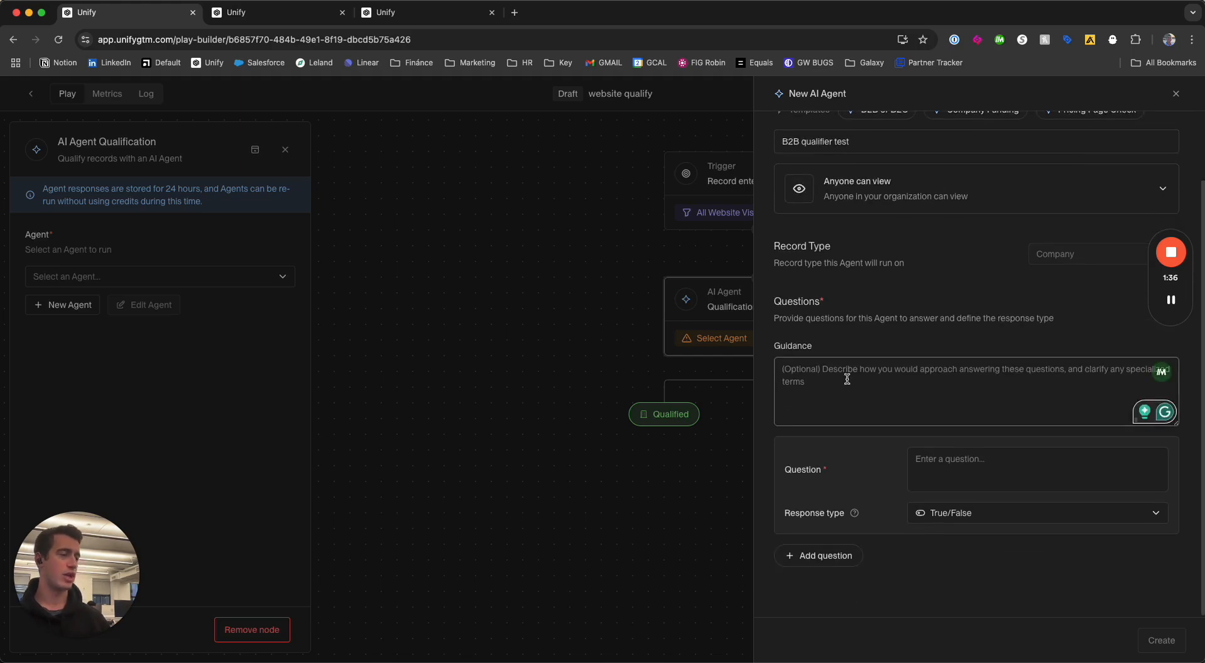
pyautogui.write('use the')
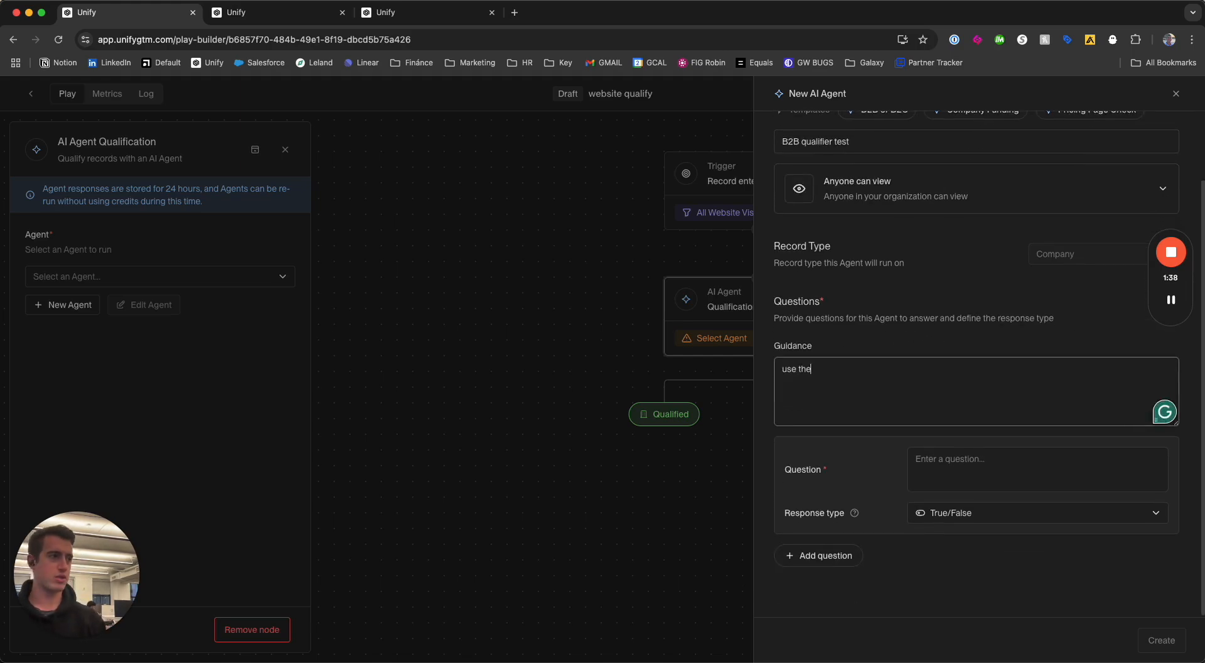
pyautogui.write(' website to determi')
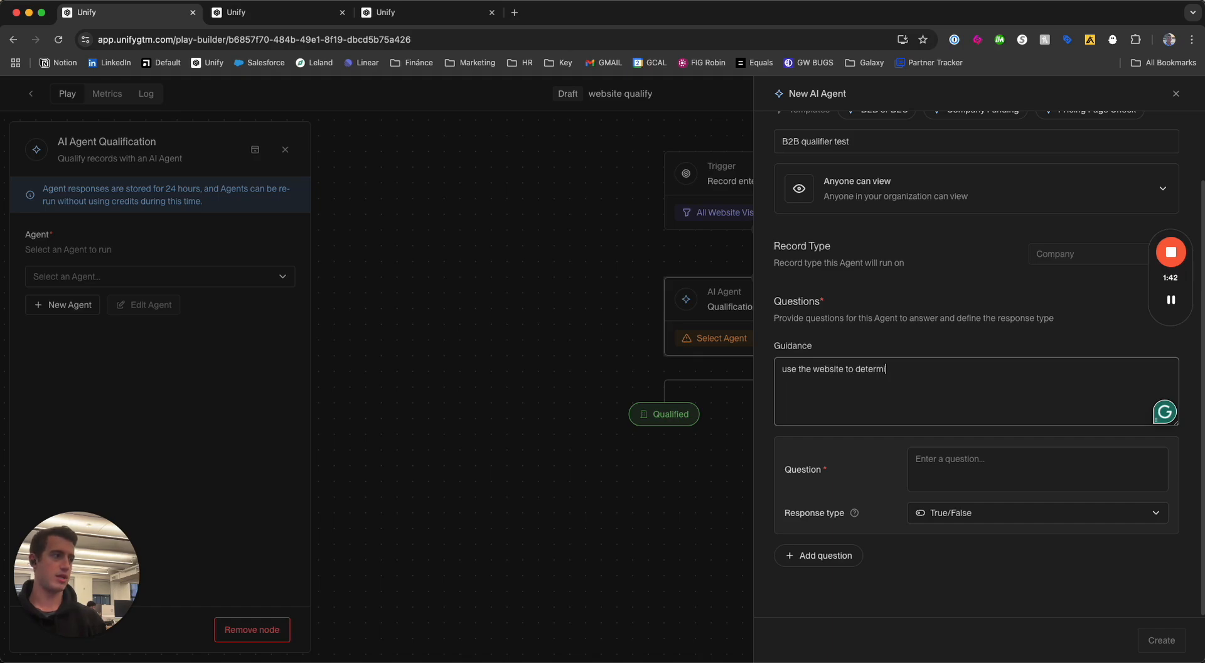
pyautogui.write('ne if a companmy')
pyautogui.press('BackSpace')
pyautogui.press('BackSpace')
pyautogui.press('BackSpace')
pyautogui.write('y')
pyautogui.hotkey('shift', 'alt', 'Left')
pyautogui.hotkey('shift', 'alt', 'Left')
pyautogui.hotkey('shift', 'alt', 'Left')
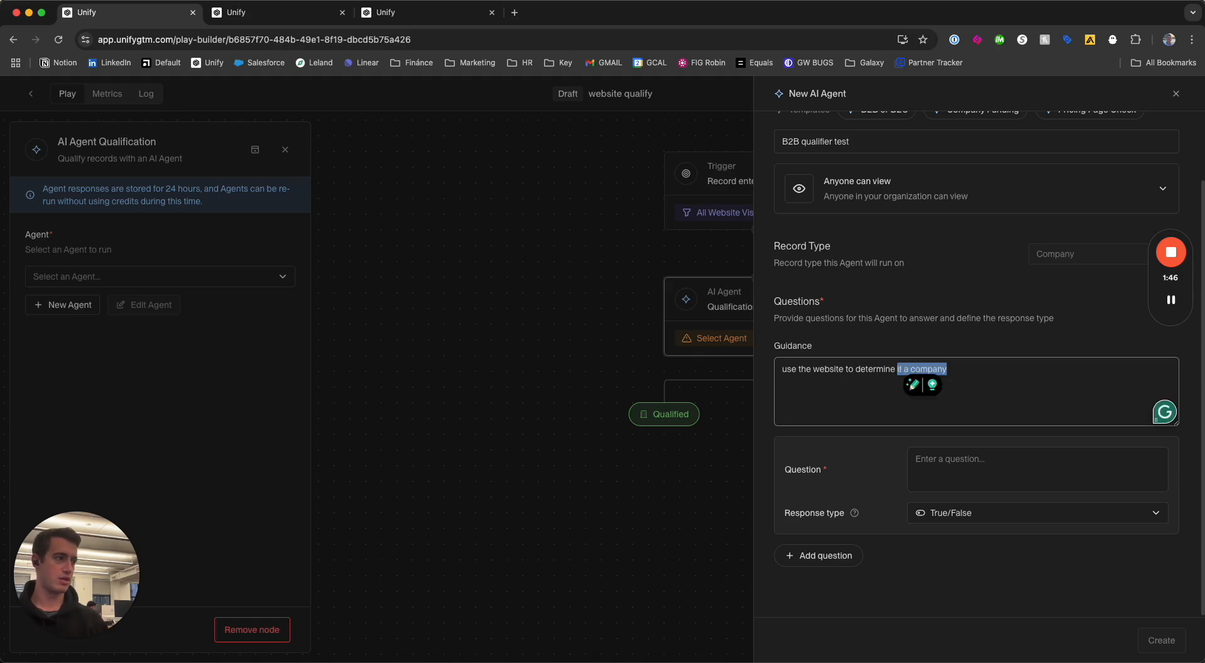
pyautogui.write('thge character')
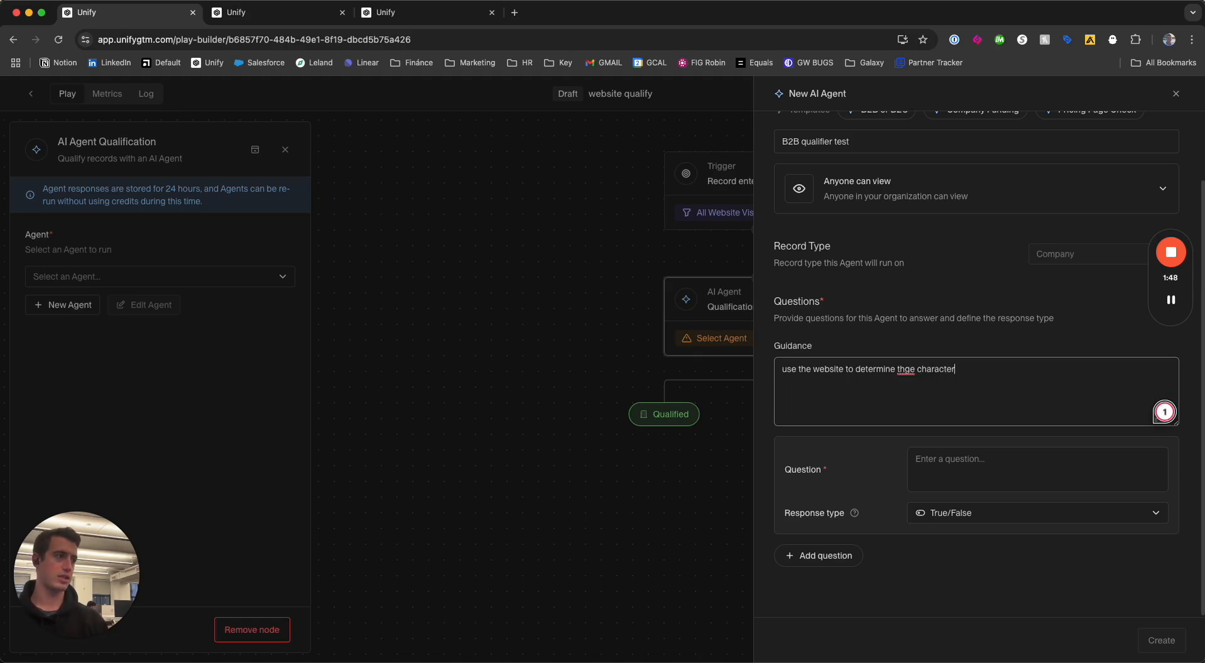
pyautogui.write('istics of thie cop')
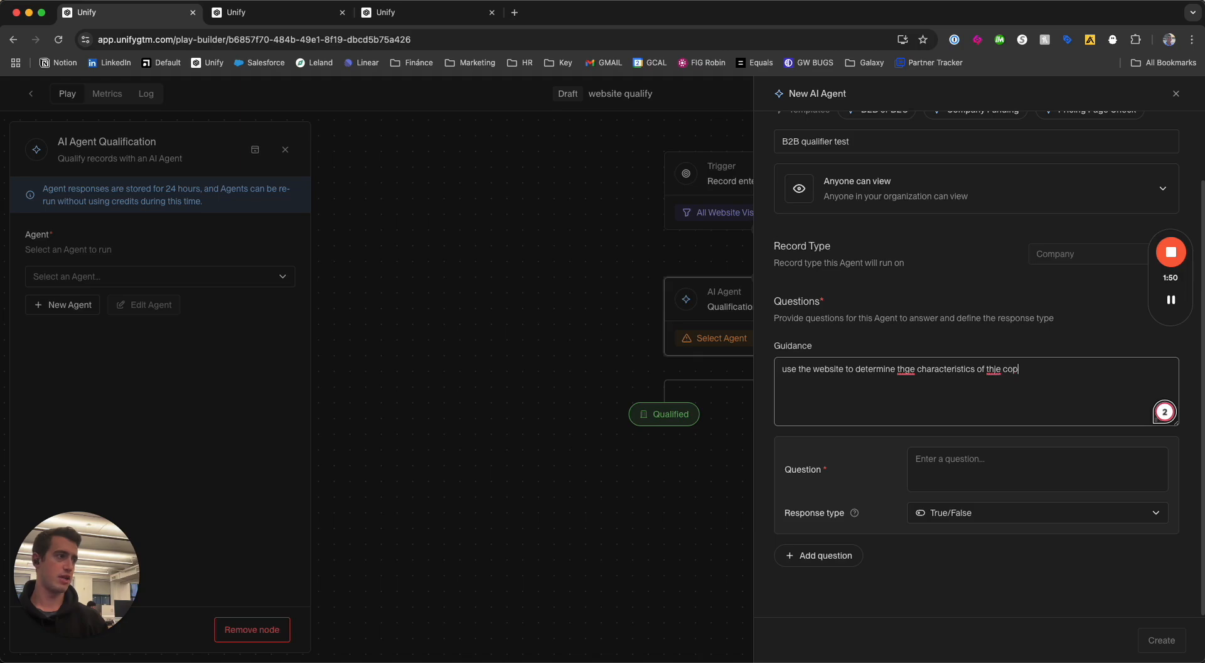
pyautogui.press('BackSpace')
pyautogui.press('BackSpace')
pyautogui.press('BackSpace')
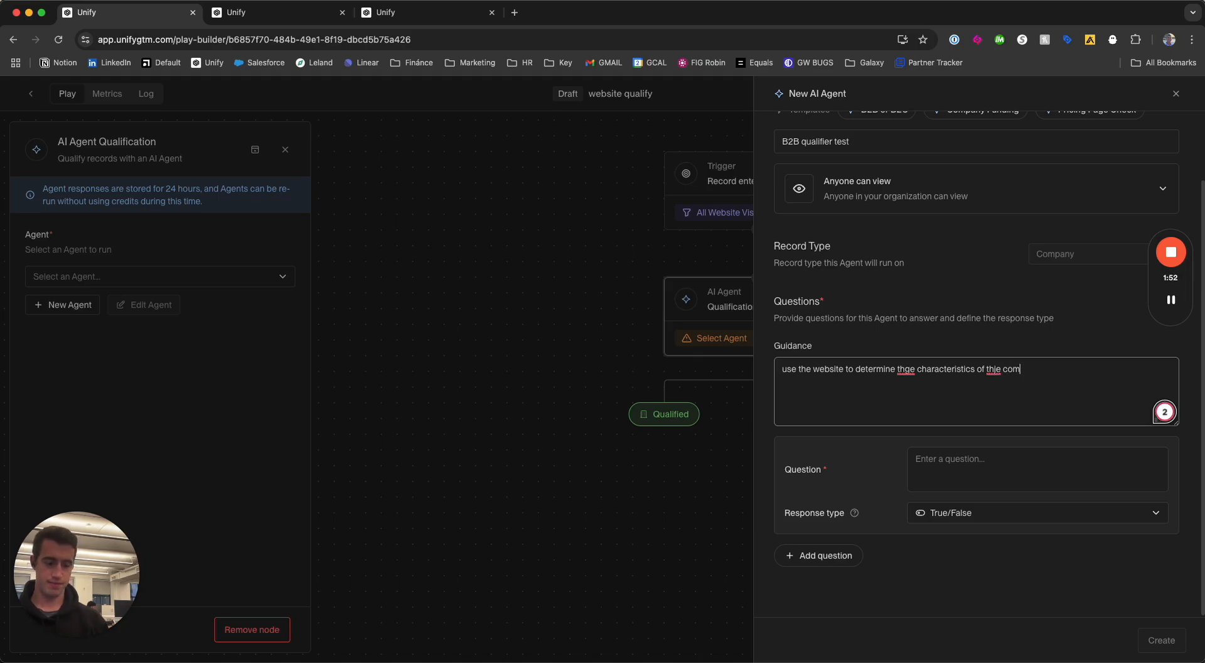
# Give the agent the True/False question "is this a b2b company? is this company selling to other businesses.".
pyautogui.click(1016, 470)
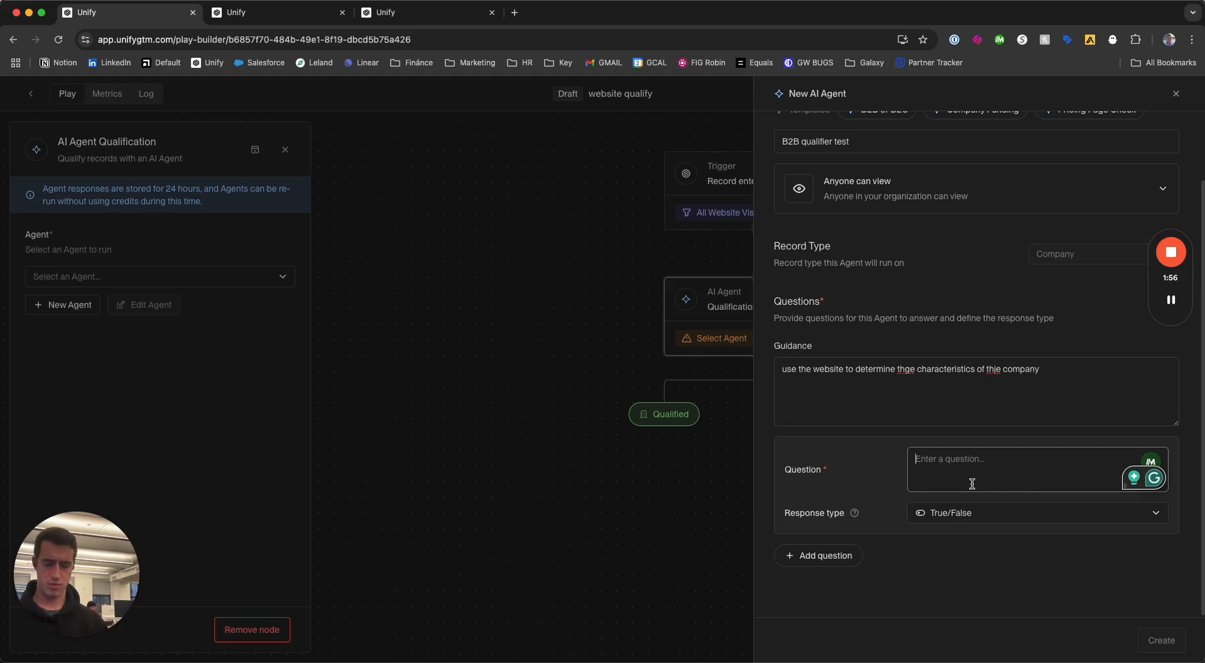
pyautogui.write('is this a')
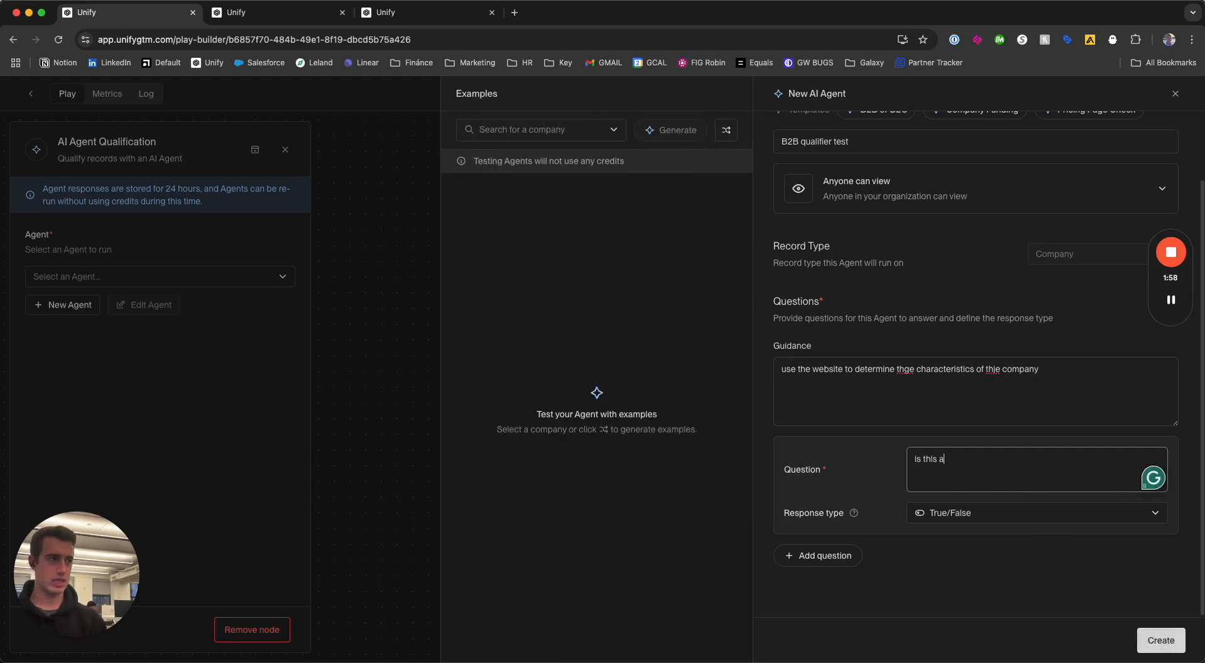
pyautogui.write(' b2b company? Exclude')
pyautogui.hotkey('alt', 'shift', 'Left')
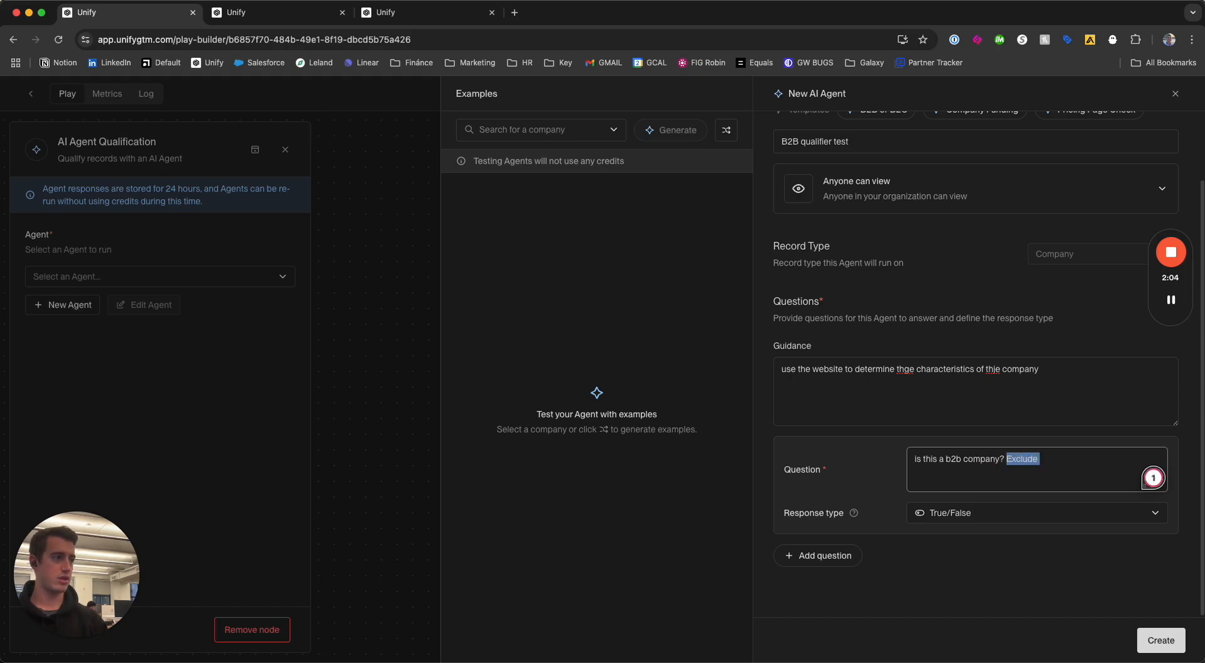
pyautogui.press('BackSpace')
pyautogui.write('is this company selling to opther busiensses')
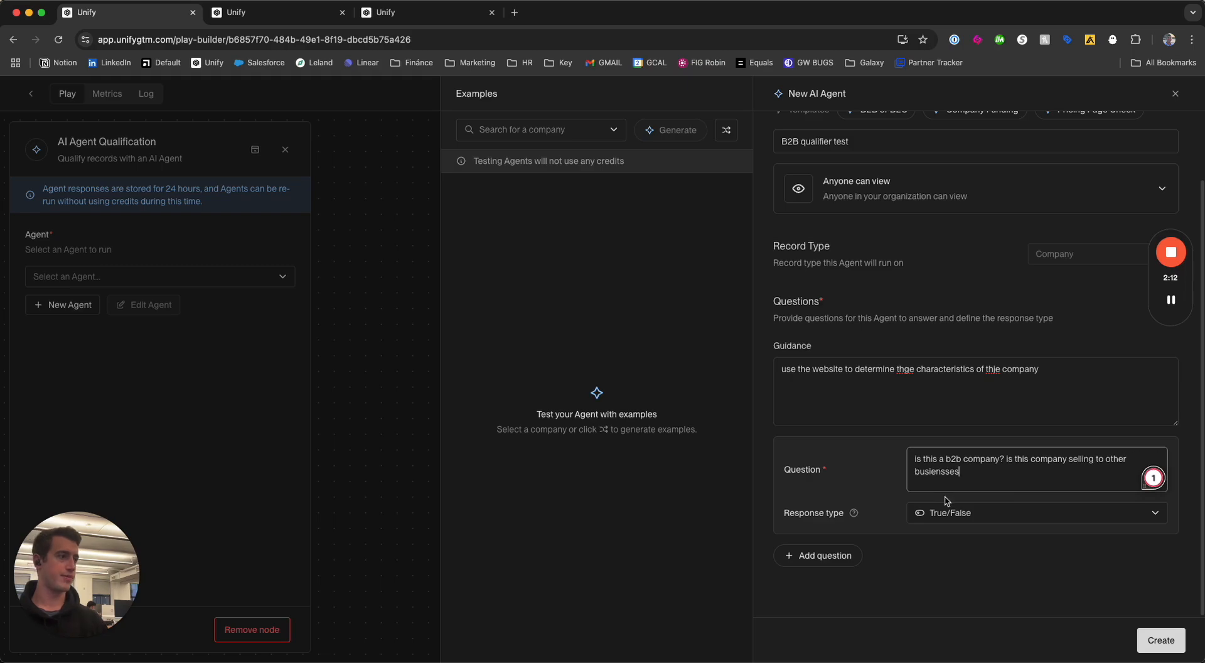
pyautogui.hotkey('alt', 'shift', 'Left')
pyautogui.write('bsu')
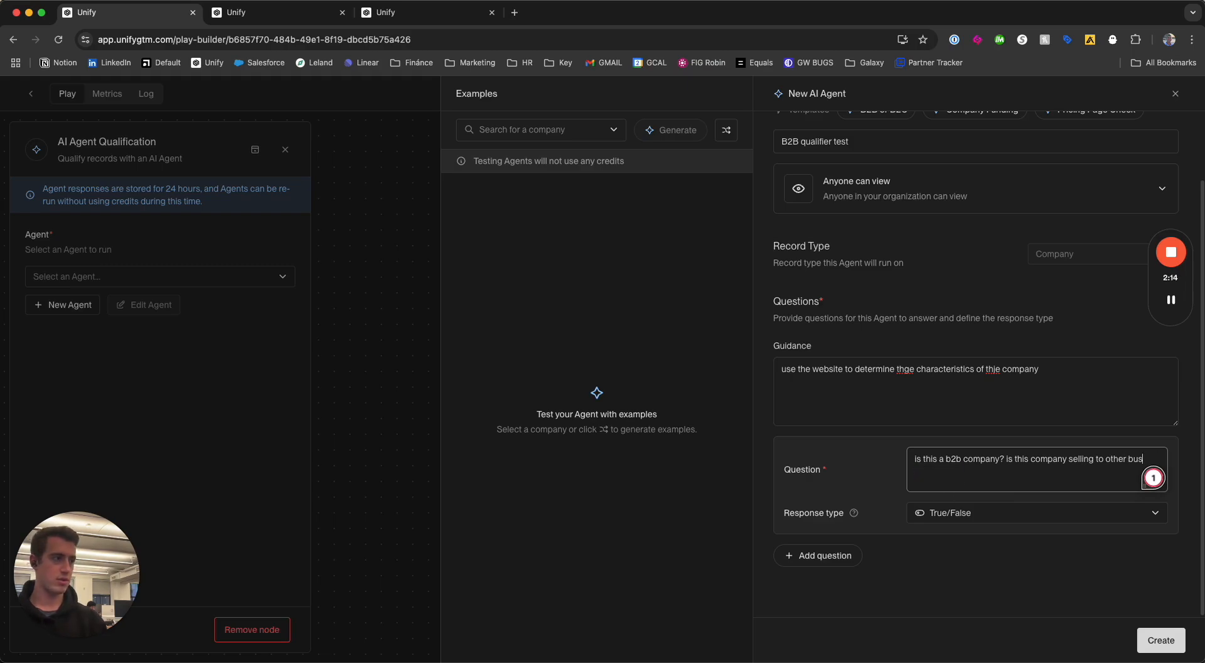
pyautogui.write('ses')
pyautogui.click(982, 511)
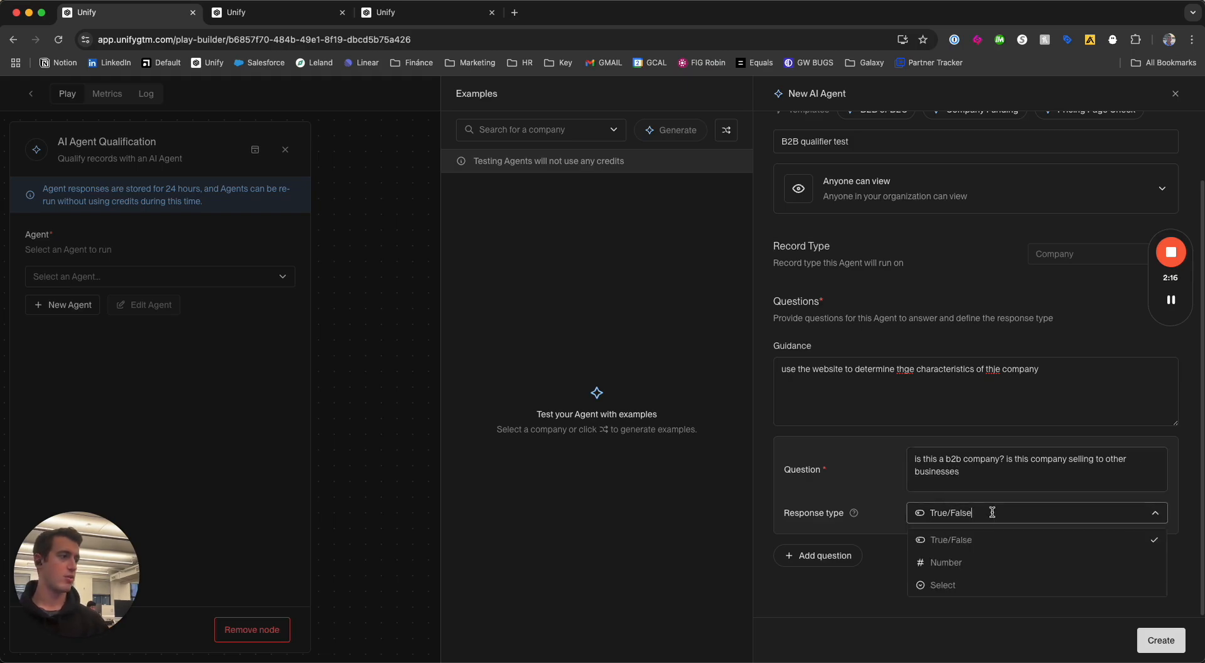
pyautogui.click(966, 539)
pyautogui.write('.')
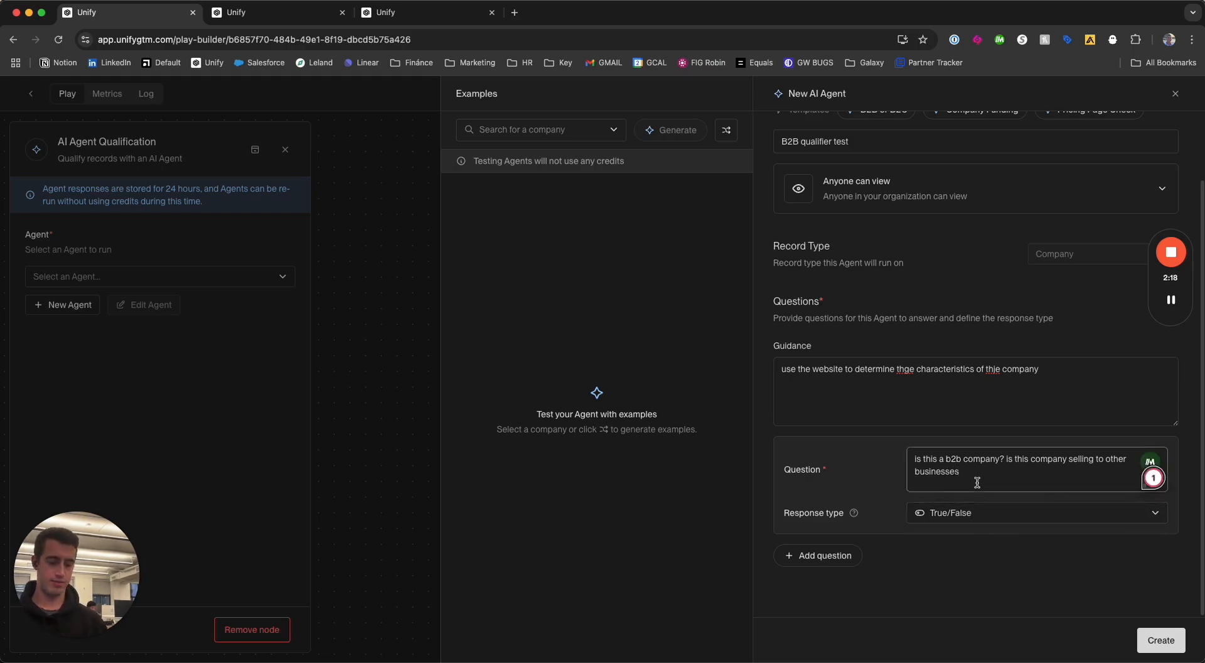
# Create the agent and mark companies as qualified when its answer is True.
pyautogui.click(1161, 641)
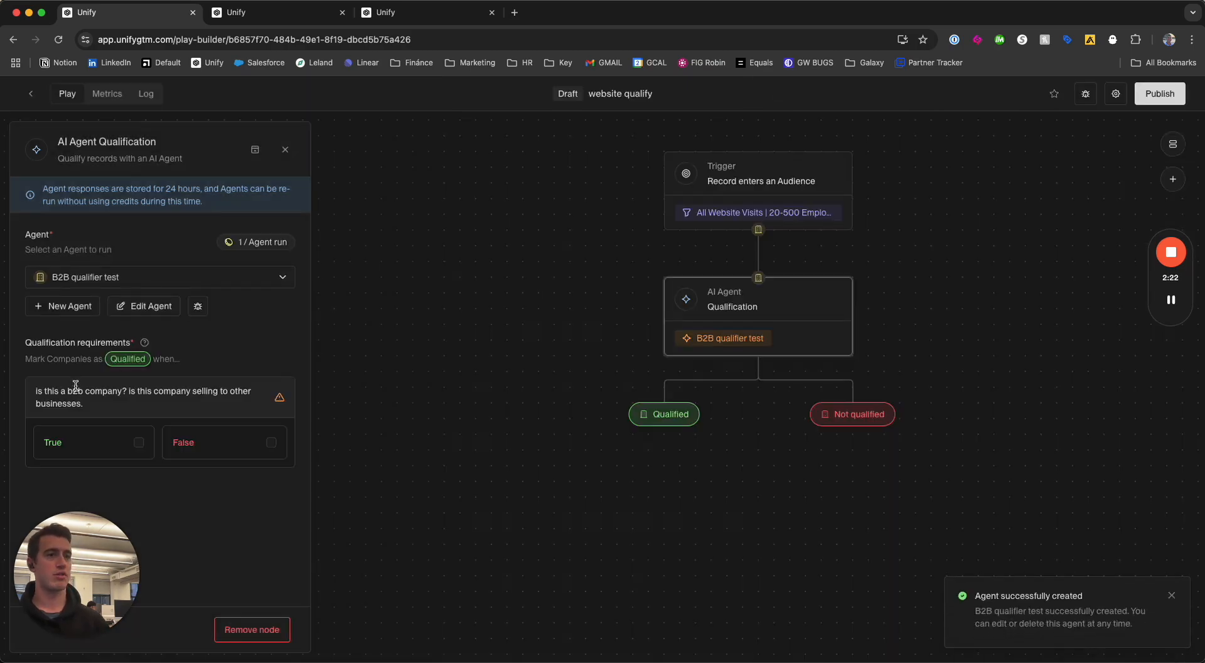
pyautogui.click(91, 444)
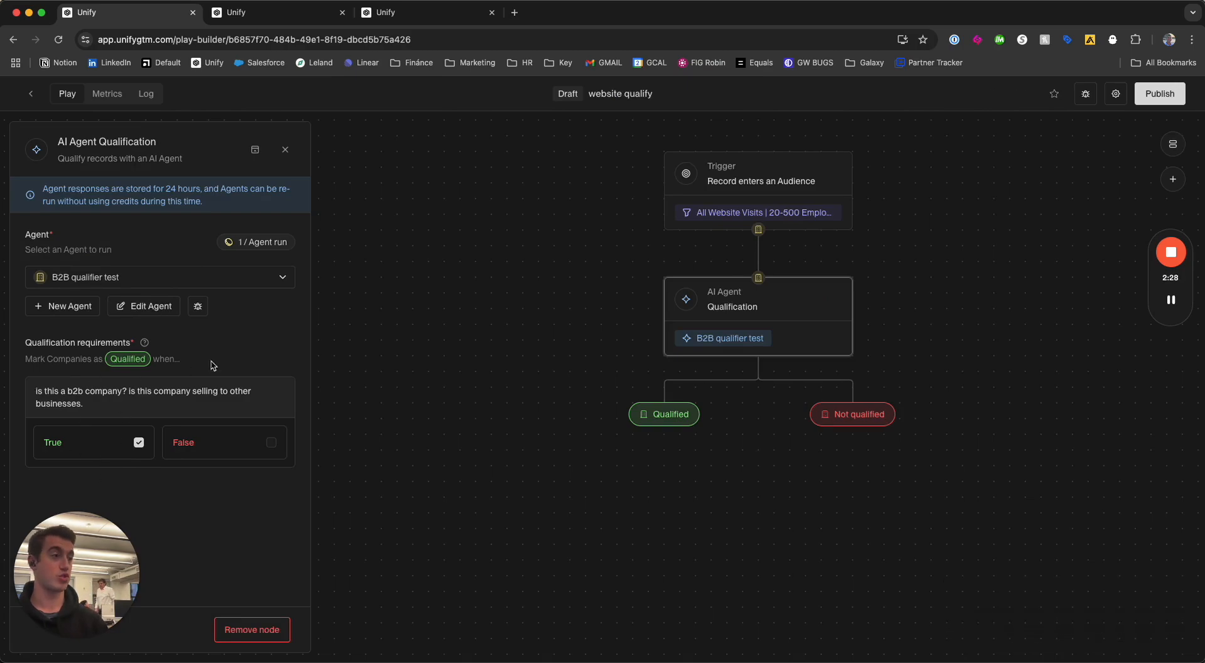
# Add a Prospect node below the AI agent's Qualified branch.
pyautogui.click(584, 458)
pyautogui.scroll(-3, 583, 457)
pyautogui.moveTo(138, 295); pyautogui.dragTo(664, 399)
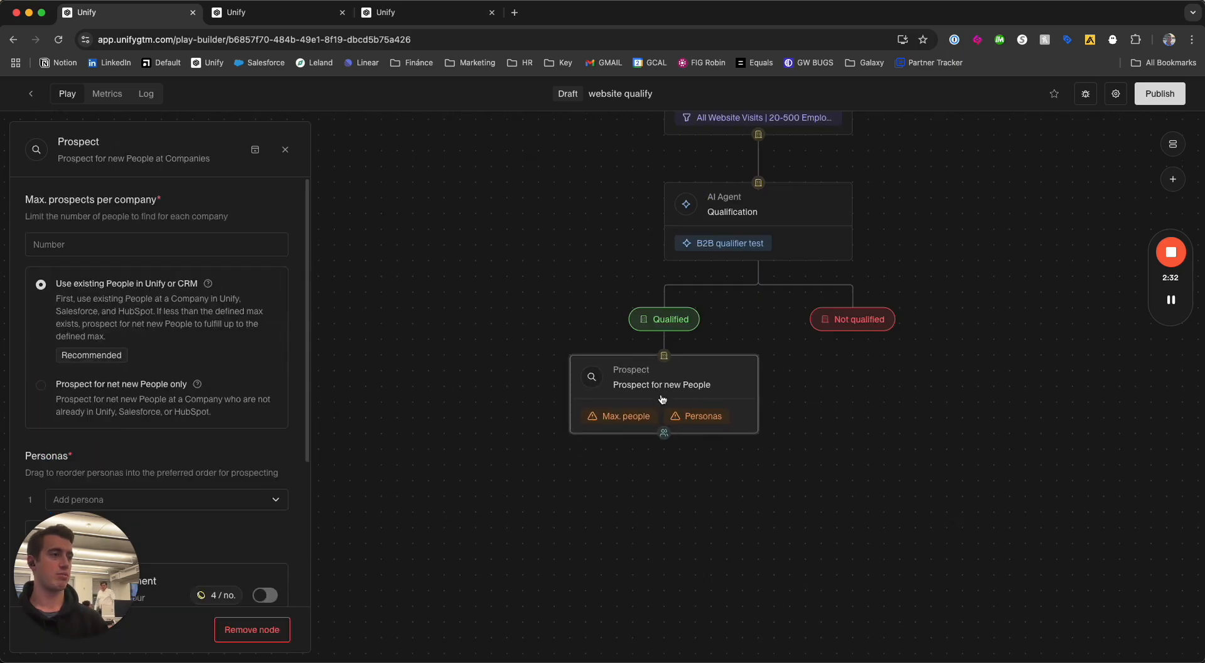
# Limit the Prospect node to 3 prospects per company and prospect for net new people only.
pyautogui.click(84, 246)
pyautogui.write('3')
pyautogui.scroll(-3, 107, 326)
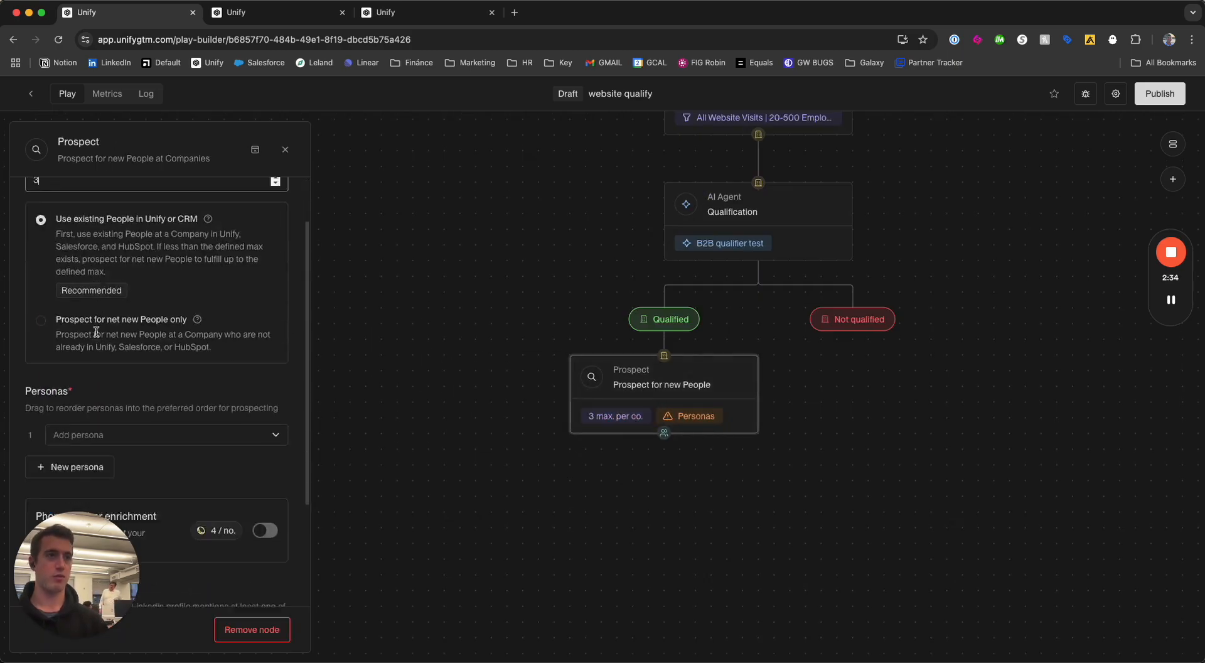
pyautogui.scroll(1, 100, 339)
pyautogui.click(41, 288)
pyautogui.scroll(3, 69, 352)
pyautogui.scroll(-4, 92, 388)
# Add the personas "Demand Gen - Leader" and "Revops - Leader" to the Prospect node.
pyautogui.click(92, 388)
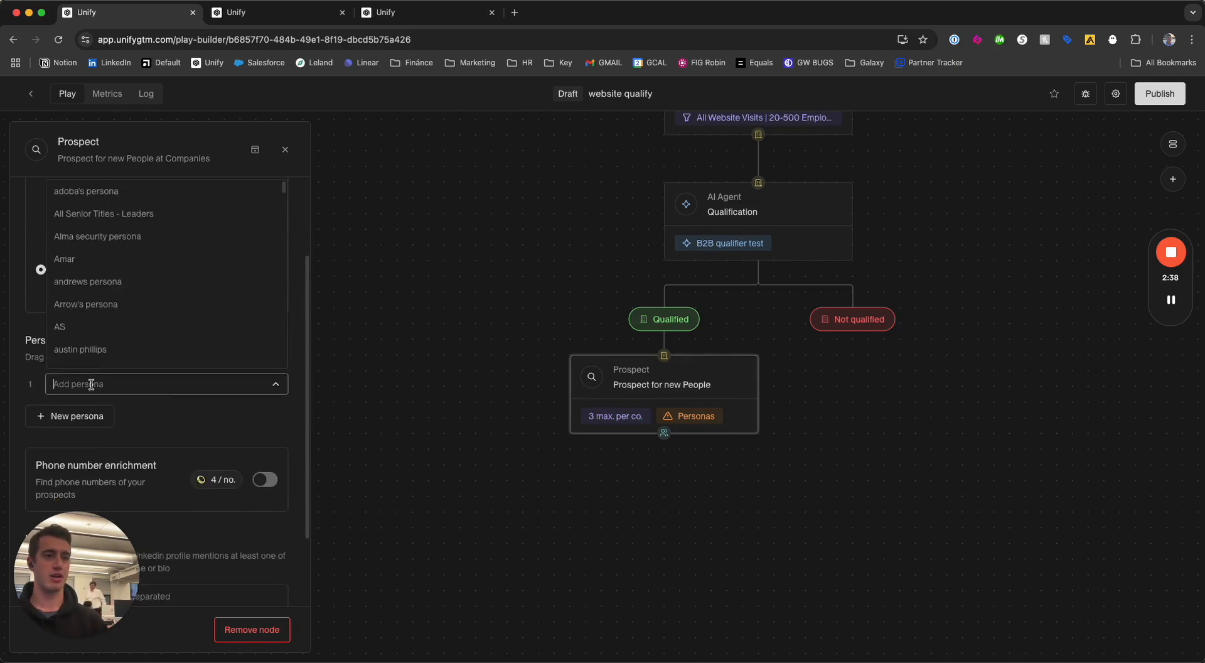
pyautogui.write('demand')
pyautogui.press('Return')
pyautogui.write('rev')
pyautogui.press('Return')
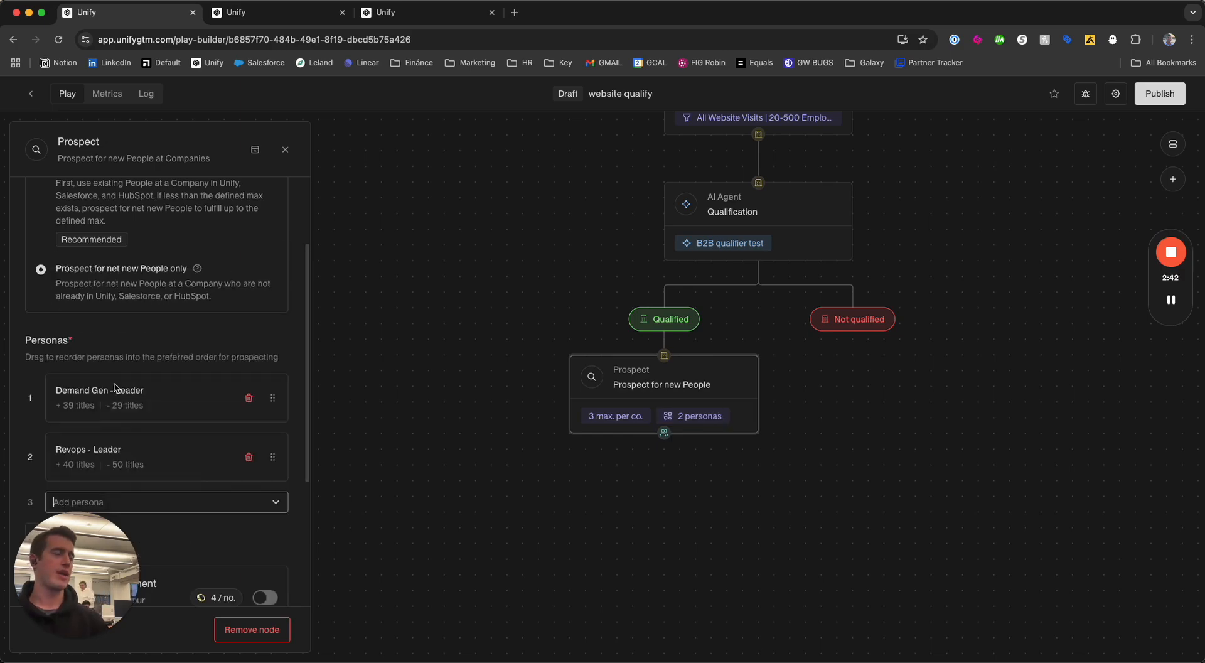
# Review the AI Agent node's qualification requirements and close its settings.
pyautogui.click(431, 250)
pyautogui.click(691, 210)
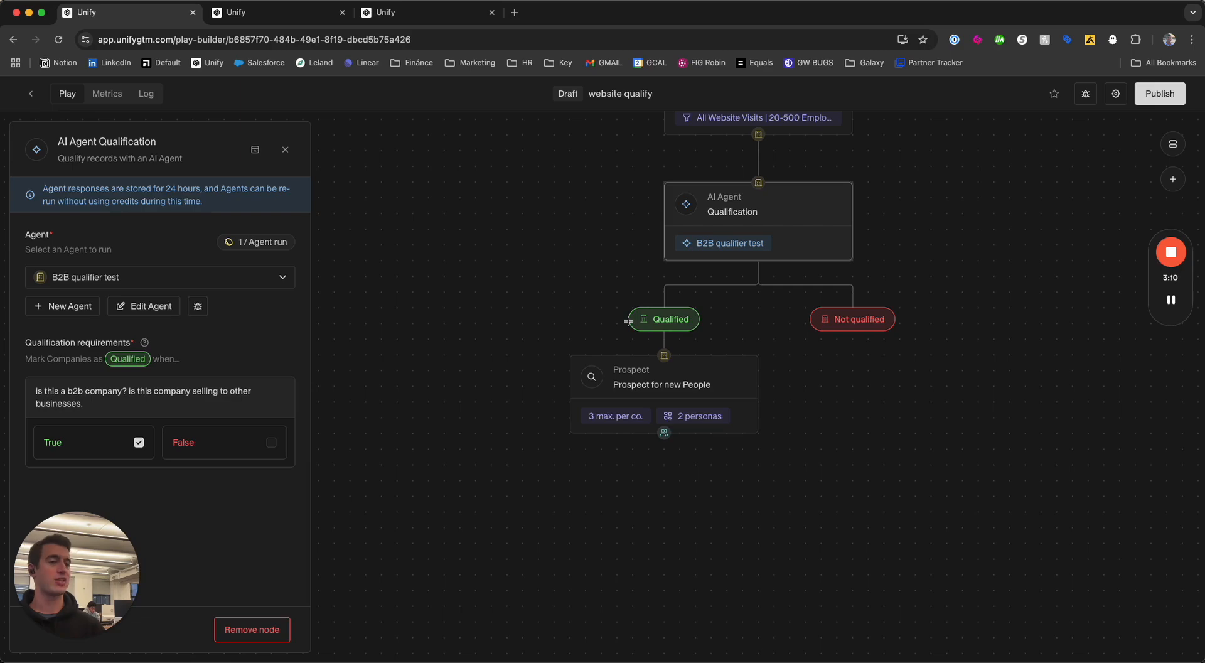
pyautogui.click(613, 460)
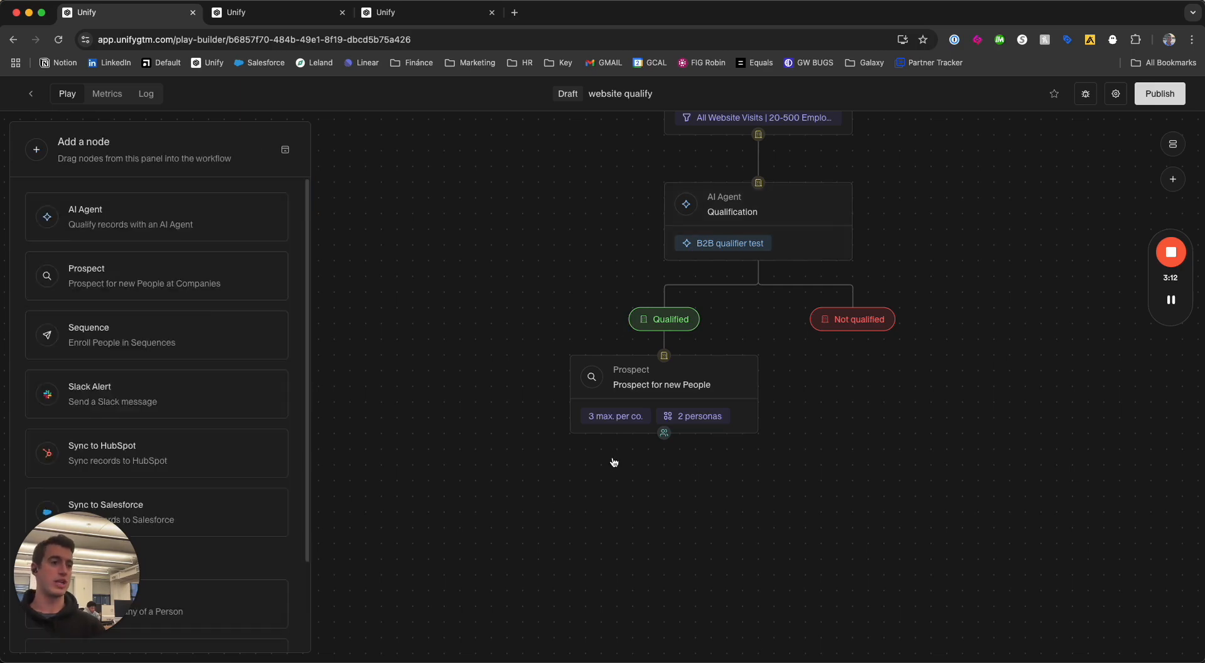
# In the Prospect node's location filter, choose a country matching "united" and look up Canada in the country list.
pyautogui.click(666, 395)
pyautogui.scroll(-3, 157, 376)
pyautogui.moveTo(78, 561); pyautogui.dragTo(180, 249)
pyautogui.scroll(-4, 158, 352)
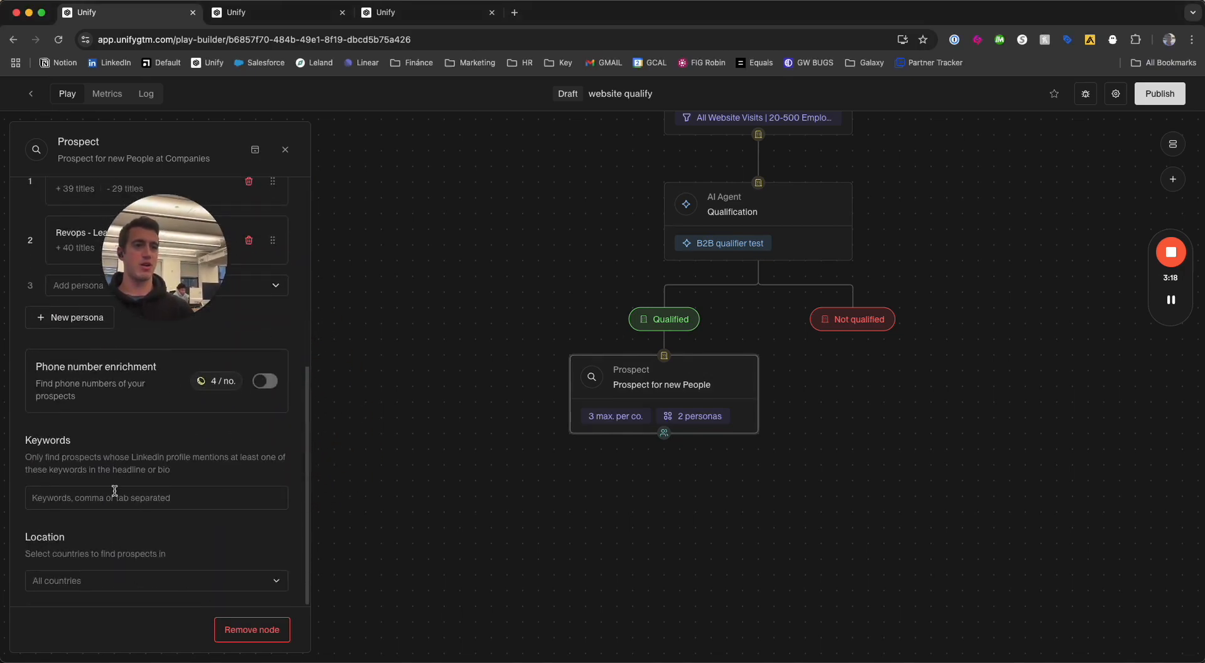
pyautogui.click(126, 579)
pyautogui.write('united')
pyautogui.press('Up')
pyautogui.press('Up')
pyautogui.press('Return')
pyautogui.press('BackSpace')
pyautogui.press('BackSpace')
pyautogui.press('BackSpace')
pyautogui.press('BackSpace')
pyautogui.press('BackSpace')
pyautogui.press('BackSpace')
pyautogui.write('canad')
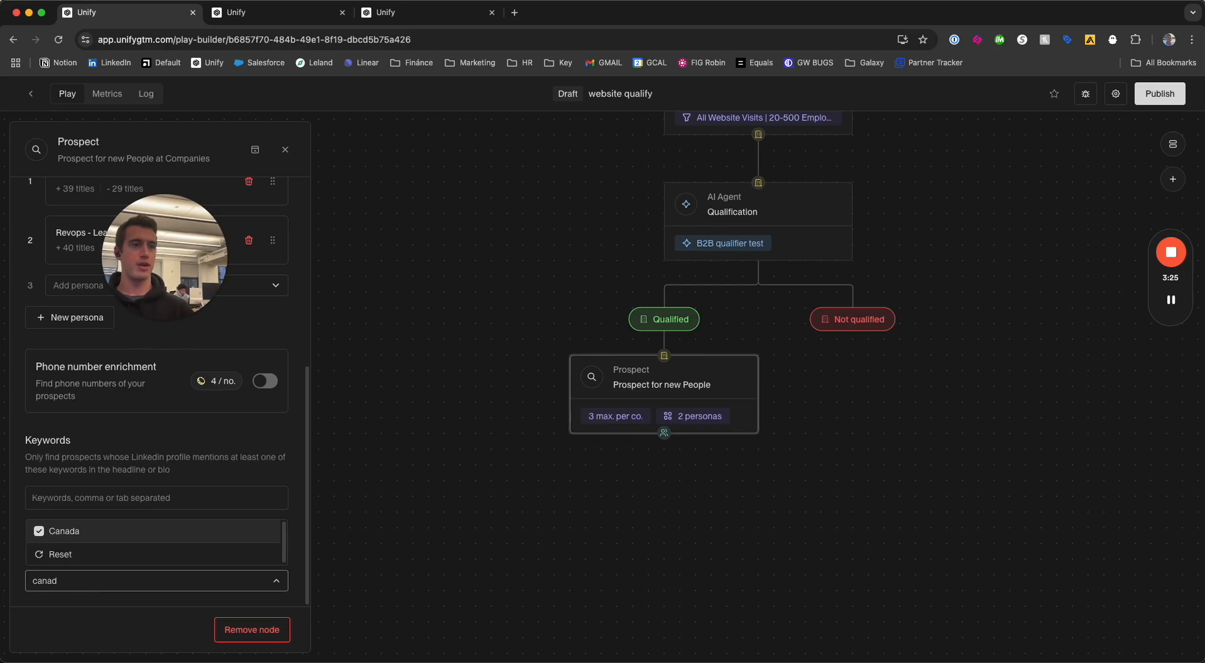
pyautogui.click(439, 482)
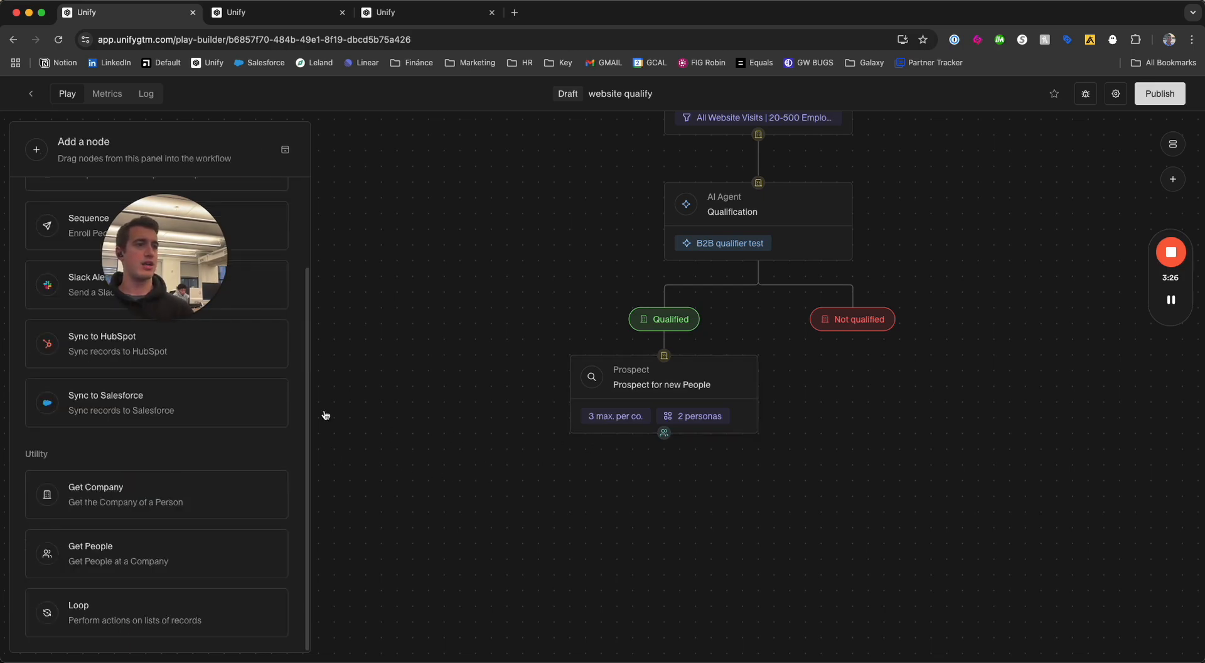
# Add a Loop below the Prospect node and connect a Sequence node inside it.
pyautogui.moveTo(175, 613); pyautogui.dragTo(665, 492)
pyautogui.click(339, 444)
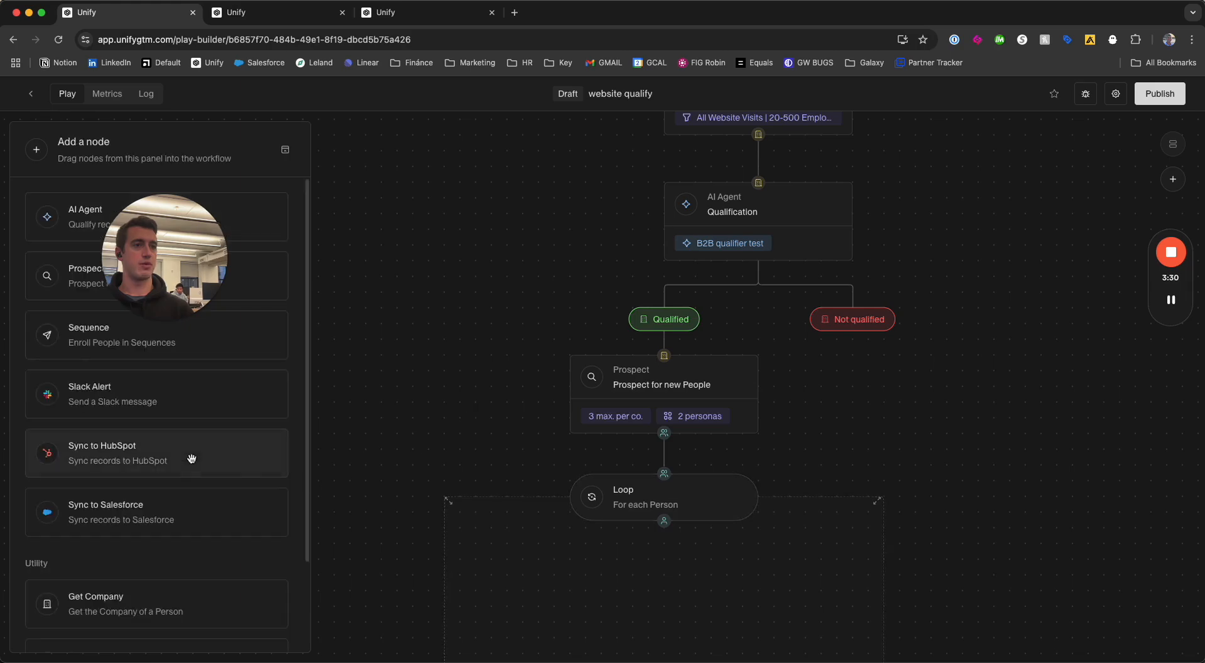
pyautogui.moveTo(157, 332); pyautogui.dragTo(584, 587)
pyautogui.scroll(-4, 492, 431)
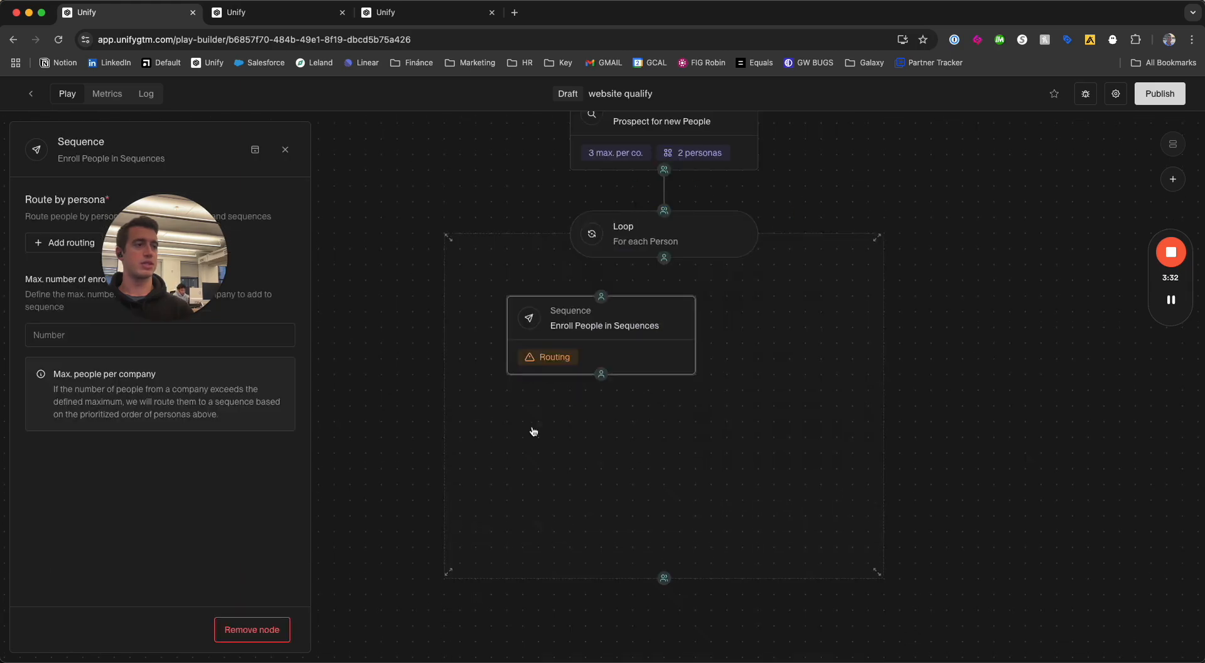
pyautogui.moveTo(593, 340); pyautogui.dragTo(659, 336)
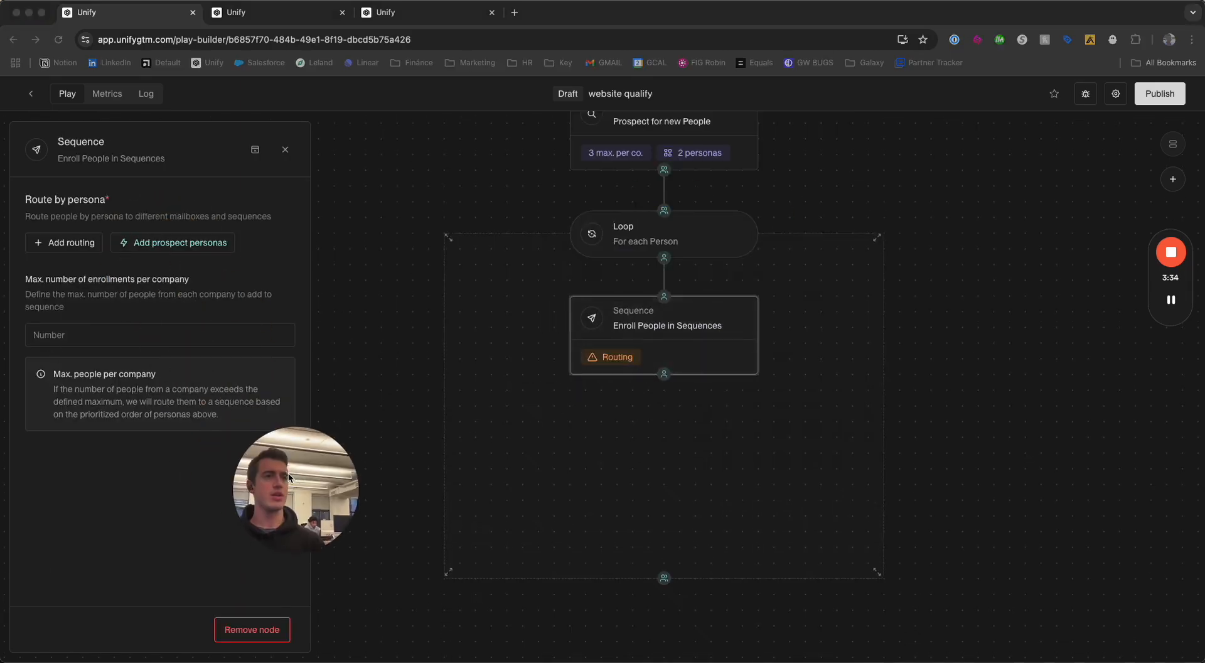
# Add the prospect personas to the sequence routing and assign two mailbox groups to each persona.
pyautogui.click(165, 241)
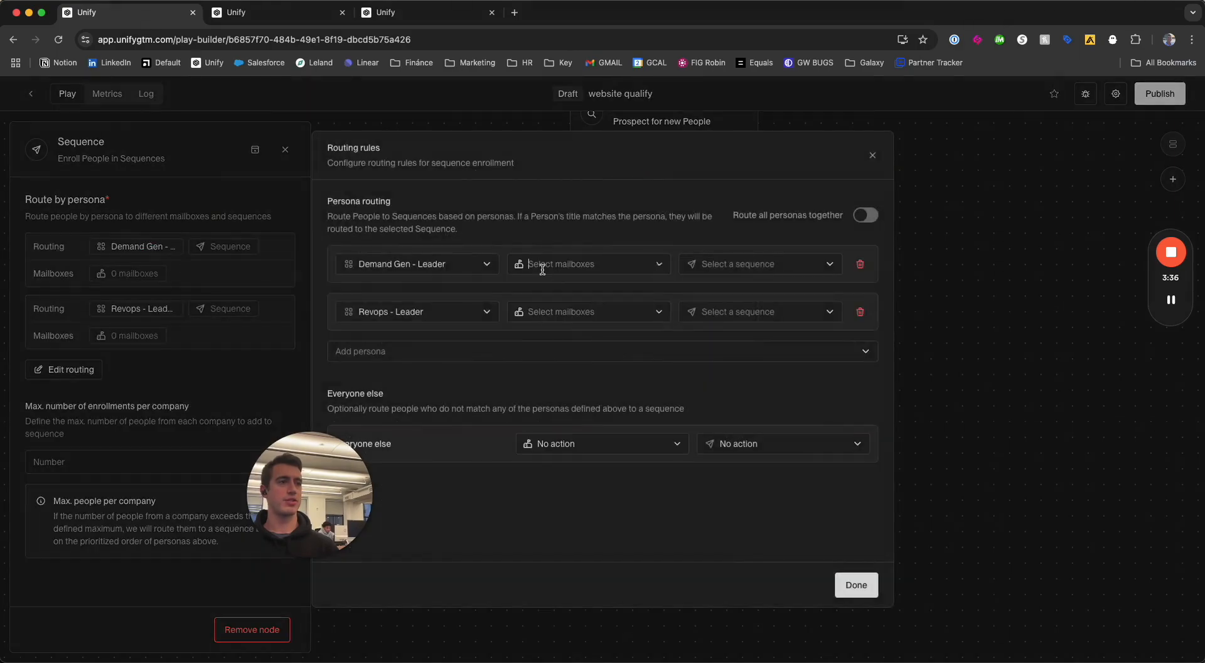
pyautogui.click(549, 265)
pyautogui.click(581, 334)
pyautogui.click(580, 351)
pyautogui.click(583, 215)
pyautogui.click(573, 312)
pyautogui.click(580, 382)
pyautogui.click(581, 399)
pyautogui.click(637, 249)
# Route the Demand Gen - Leader persona to the "Demand Gen - Normal" sequence.
pyautogui.click(741, 263)
pyautogui.write('demanmd')
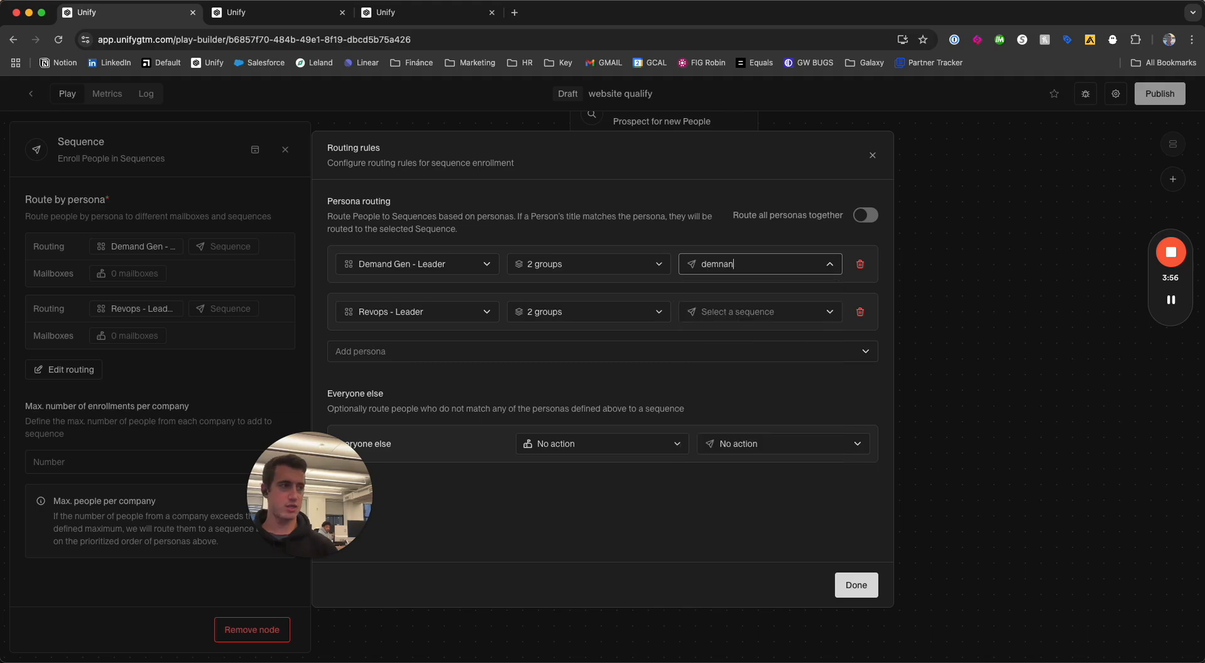
pyautogui.write(' g')
pyautogui.press('BackSpace')
pyautogui.press('BackSpace')
pyautogui.press('BackSpace')
pyautogui.press('BackSpace')
pyautogui.write('d gen')
pyautogui.press('Down')
pyautogui.press('Down')
pyautogui.press('Down')
pyautogui.press('Return')
# Route the Revops - Leader persona to the "RevOps - Normal" sequence and finish the routing rules.
pyautogui.press('Tab')
pyautogui.press('Tab')
pyautogui.press('Tab')
pyautogui.press('Tab')
pyautogui.write('revops - nor')
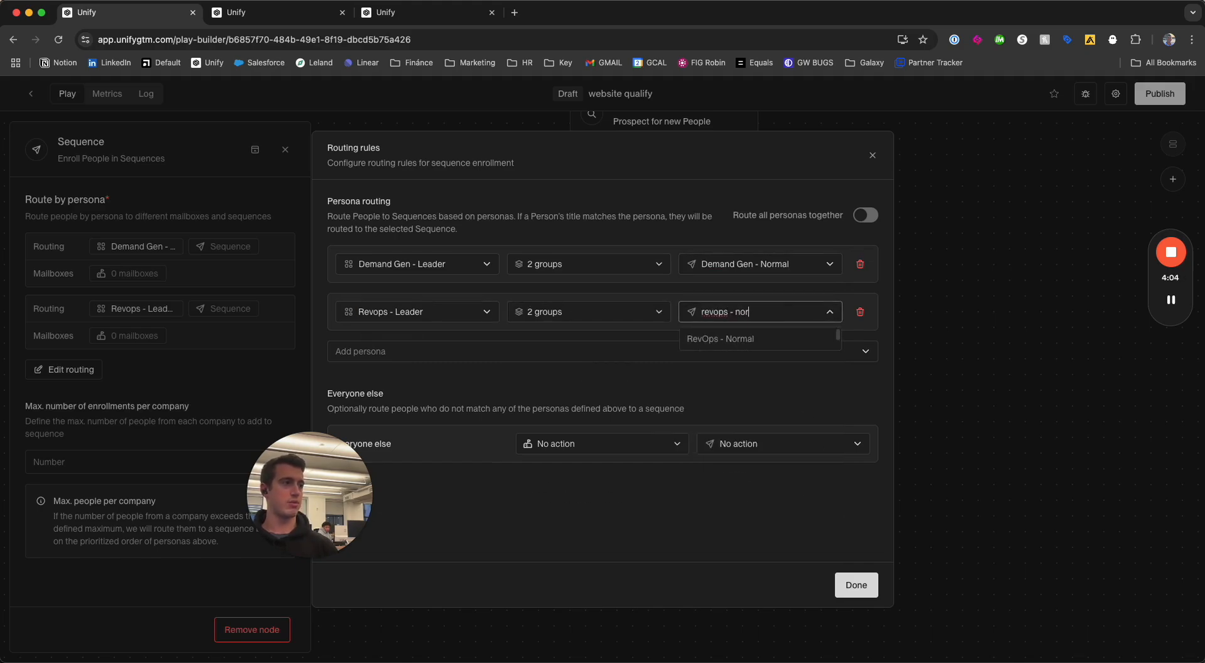
pyautogui.press('Return')
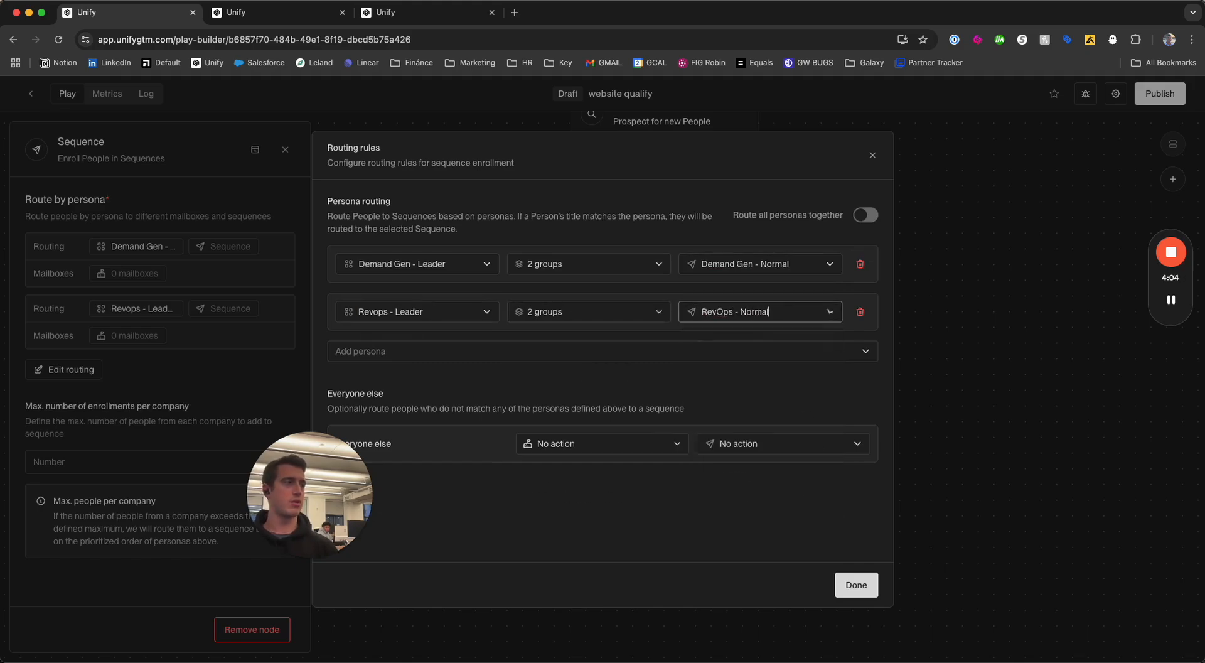
pyautogui.click(844, 590)
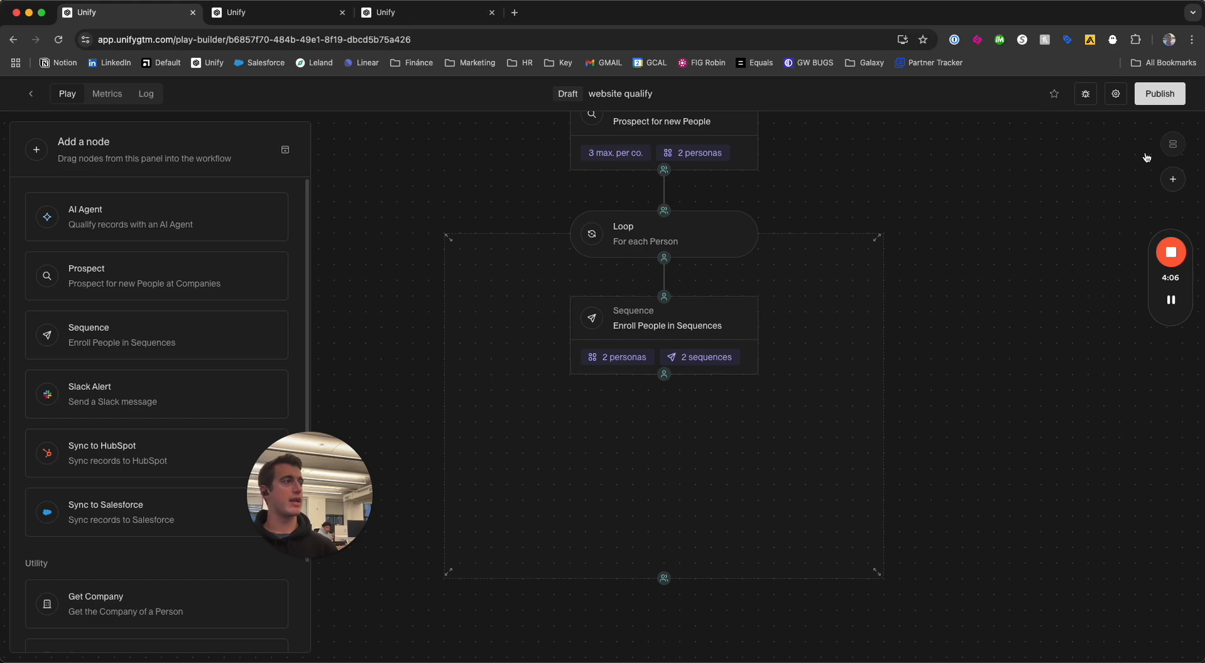
# Publish the "website qualify" play and close the browser tab.
pyautogui.click(1160, 94)
pyautogui.press('super+w')
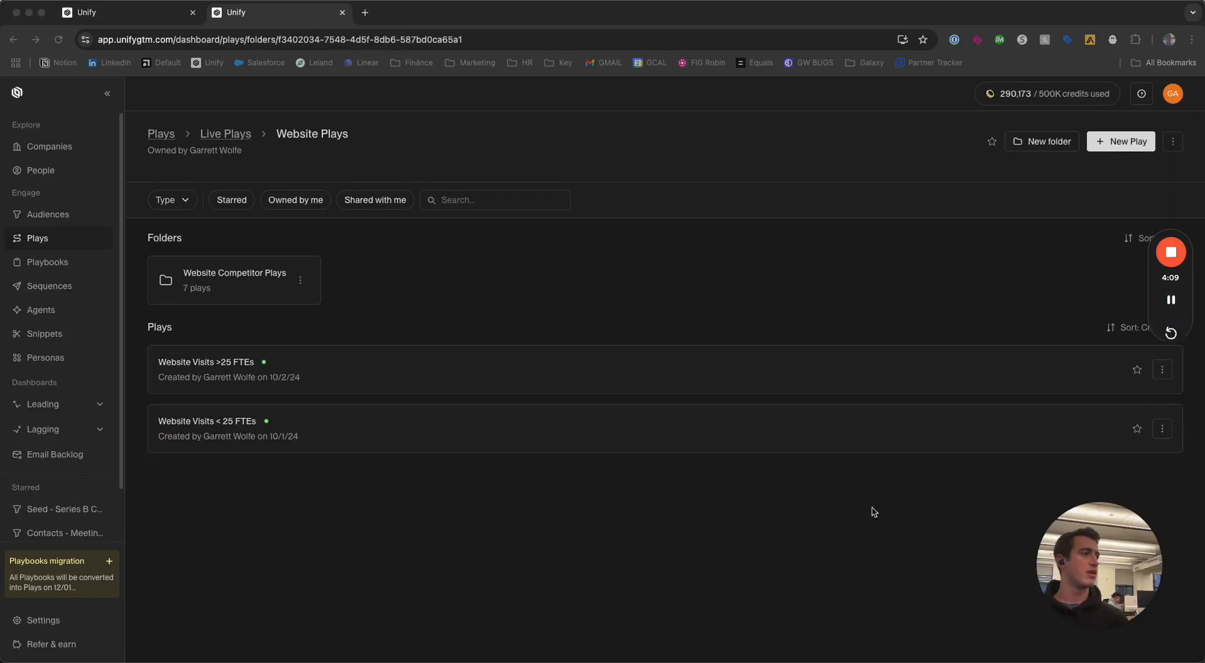
# Open the existing "Website Visits >25 FTEs" play and look through its run log.
pyautogui.click(384, 385)
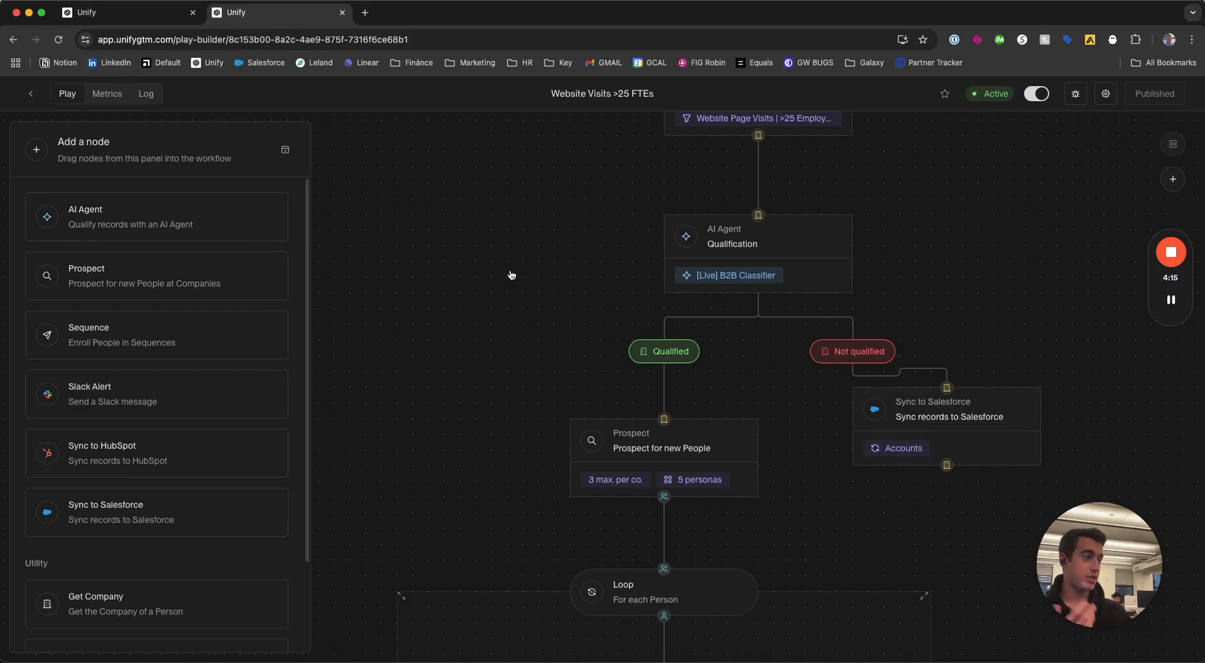
pyautogui.click(146, 95)
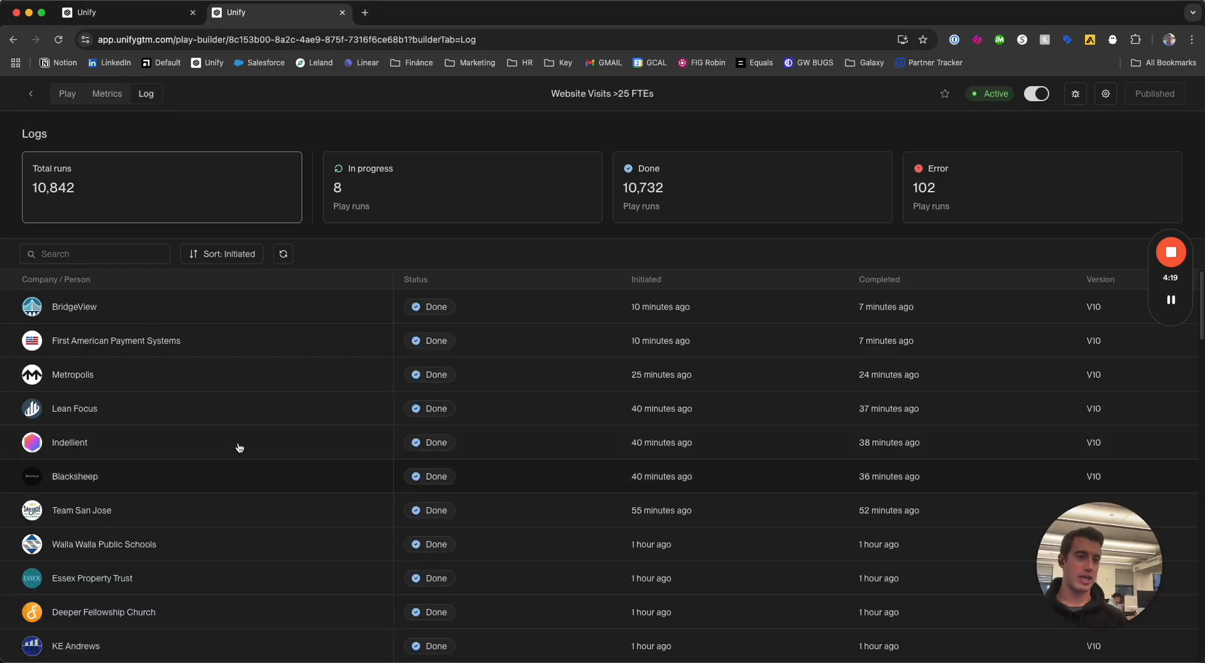
pyautogui.scroll(-15, 222, 449)
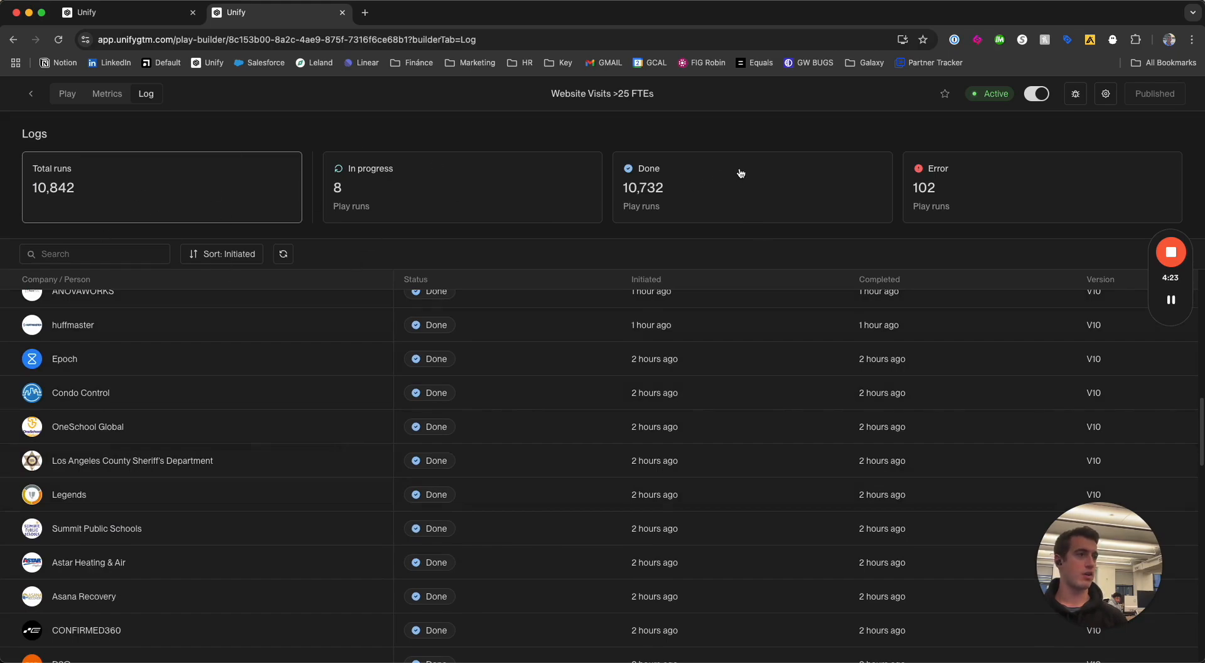
# View the in-progress runs in the log and filter the list to the completed runs.
pyautogui.click(444, 209)
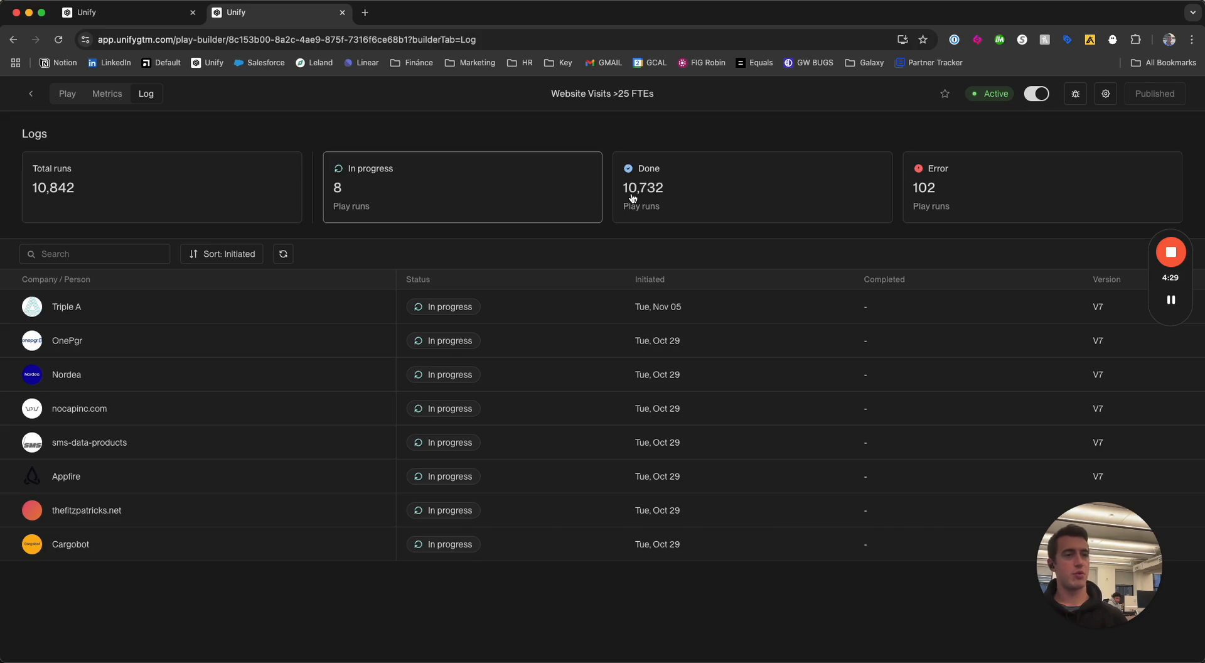
pyautogui.click(181, 184)
pyautogui.click(791, 189)
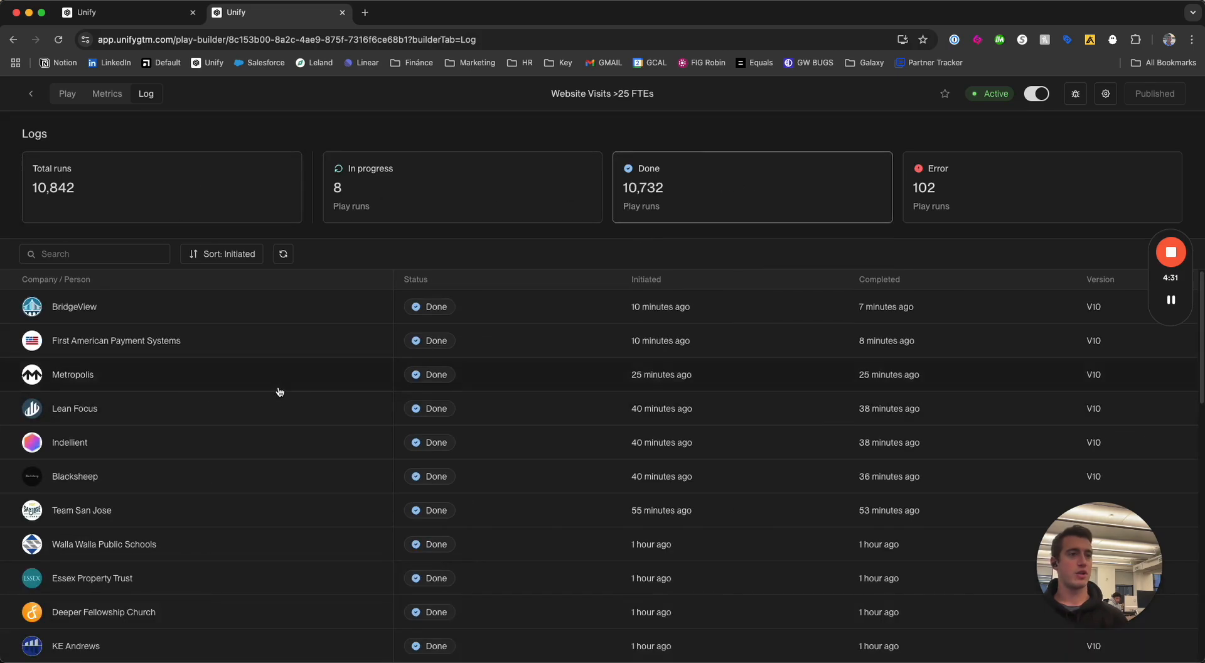
# Open the completed run for Epoch and examine its trigger output and configuration.
pyautogui.scroll(-5, 272, 395)
pyautogui.scroll(-10, 263, 402)
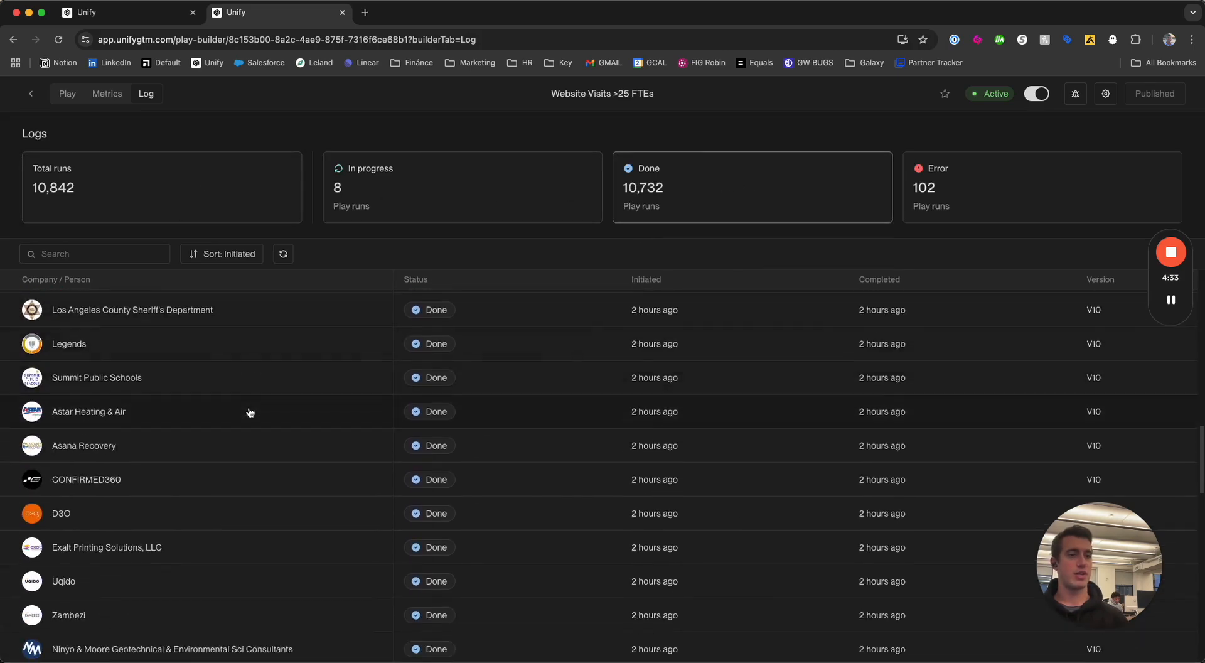
pyautogui.scroll(5, 254, 414)
pyautogui.moveTo(202, 402); pyautogui.dragTo(160, 377)
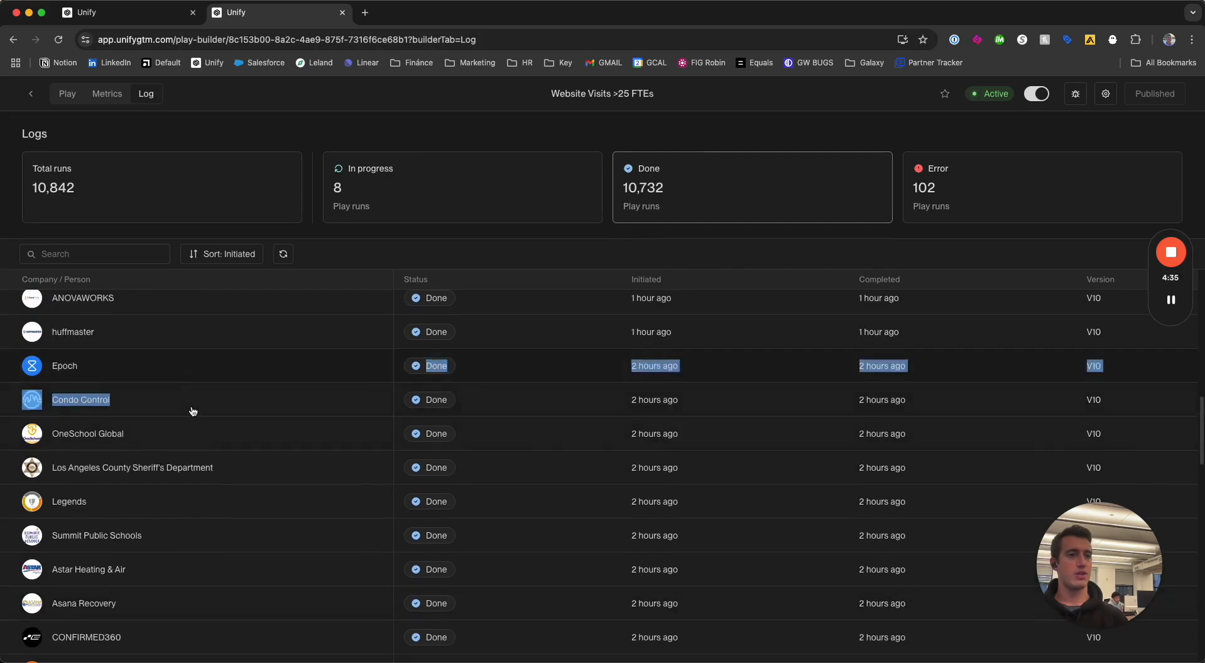
pyautogui.click(160, 379)
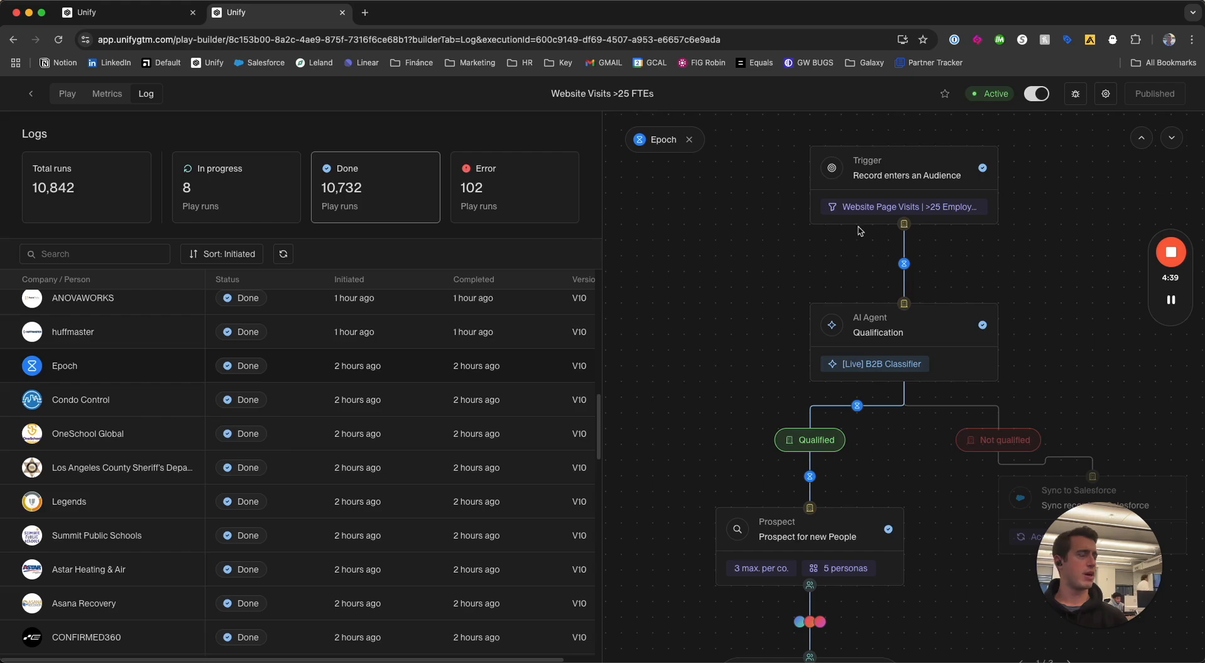
pyautogui.click(902, 174)
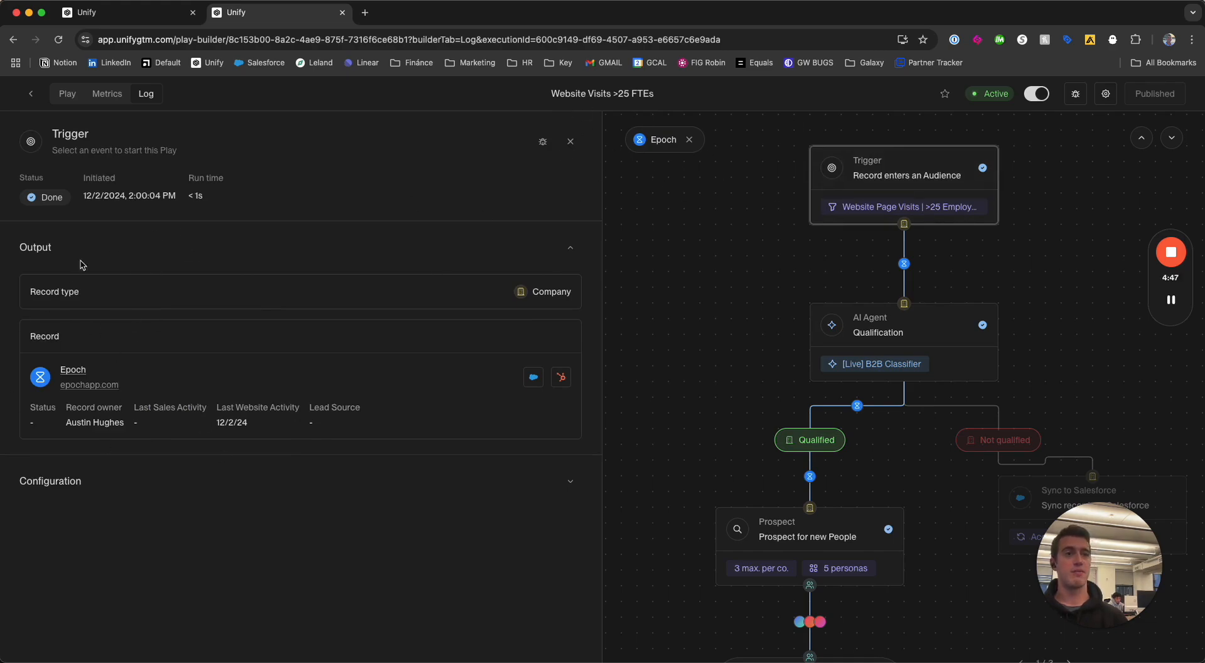
pyautogui.click(569, 482)
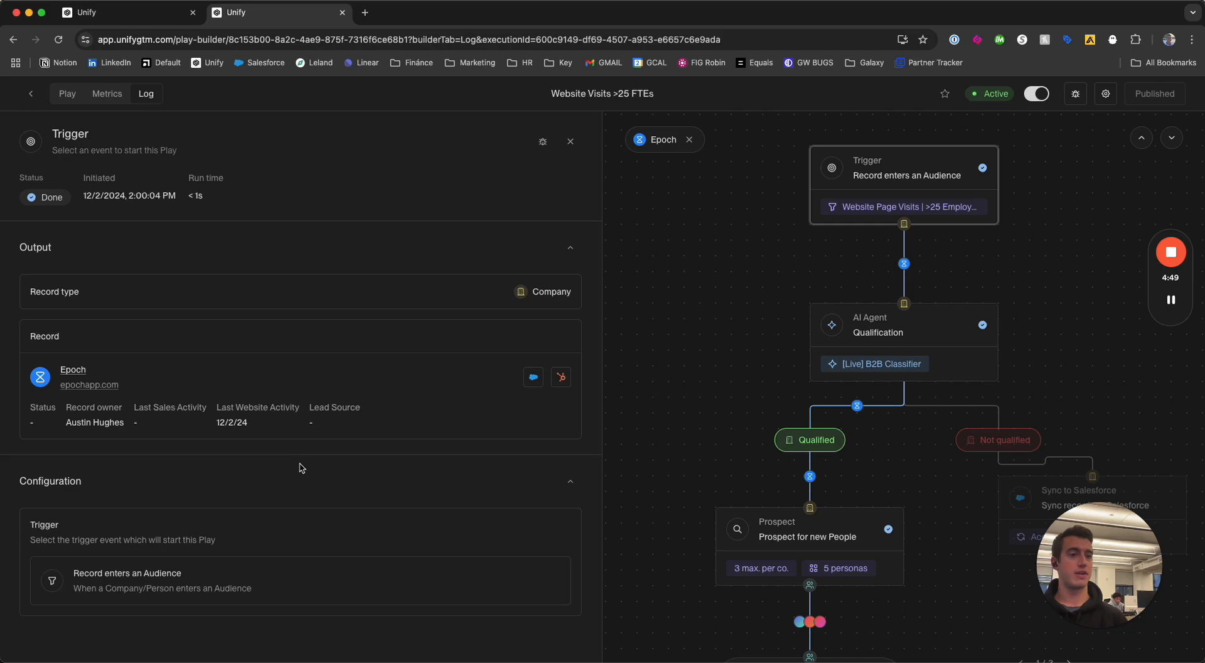
# Open the AI Agent node's results for Epoch and read the agent log's initial plan and reflection.
pyautogui.click(994, 317)
pyautogui.scroll(-4, 379, 384)
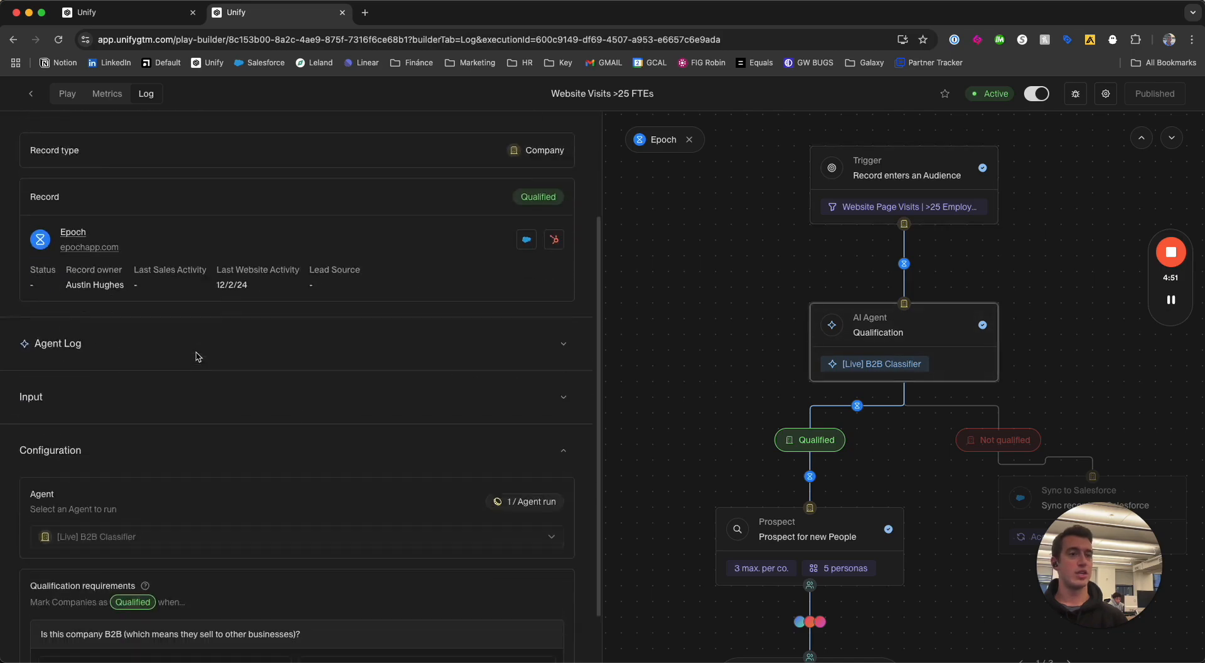
pyautogui.click(562, 298)
pyautogui.scroll(-5, 264, 332)
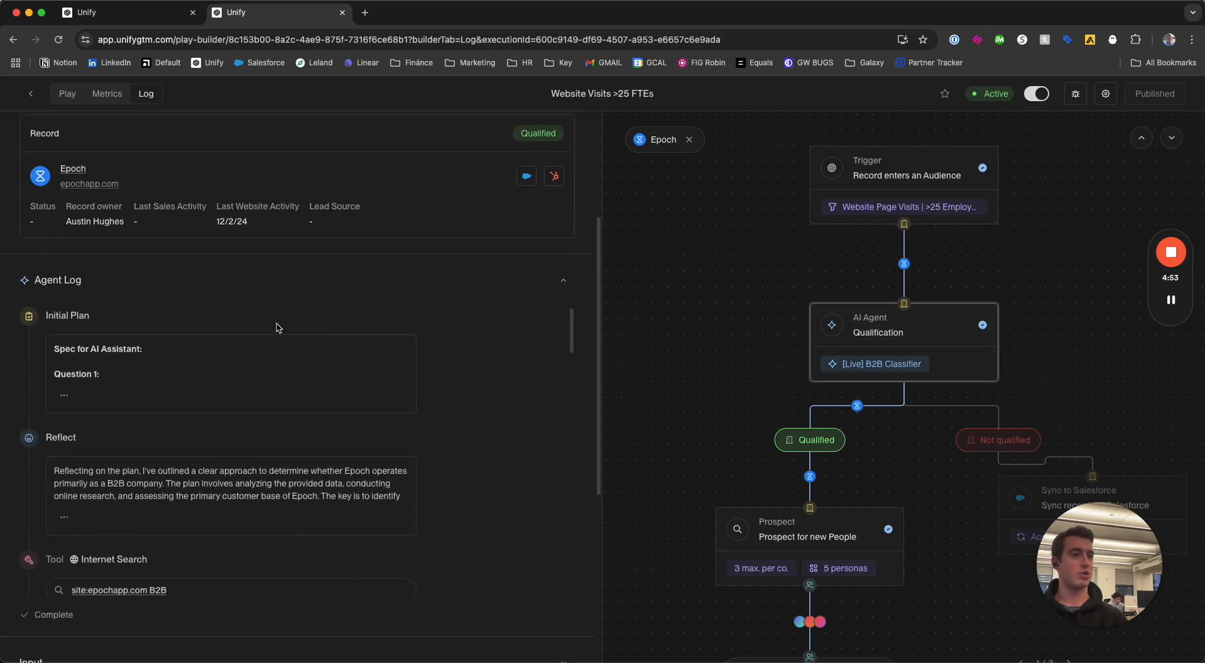
pyautogui.scroll(2, 98, 375)
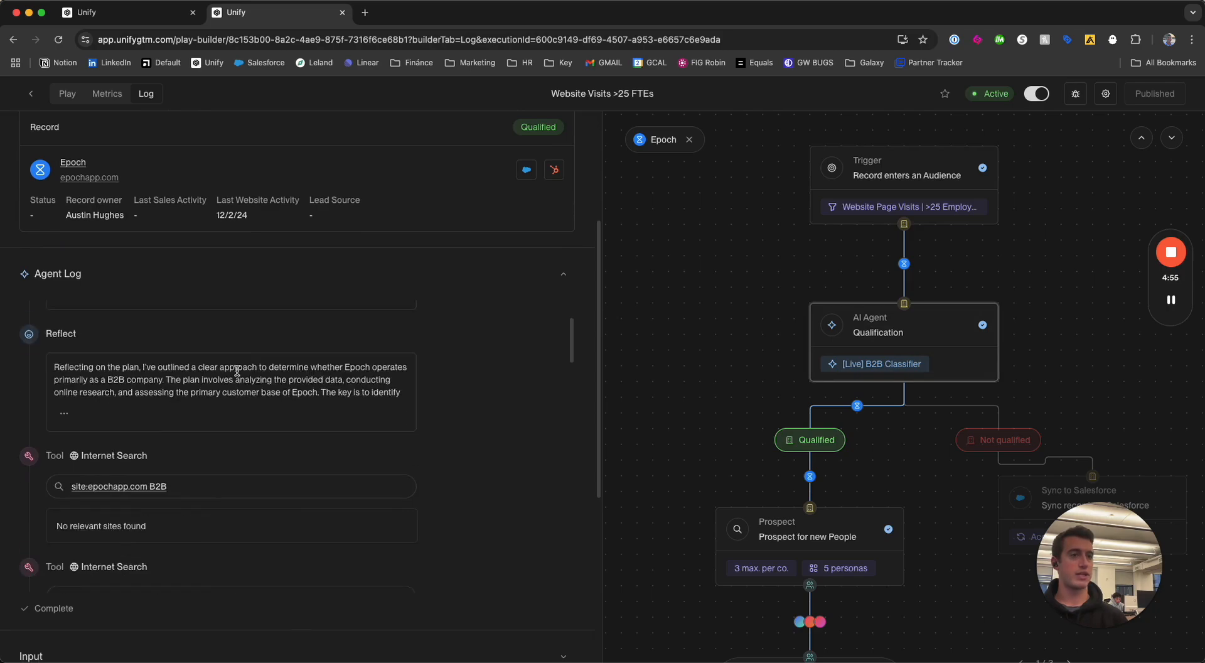
pyautogui.moveTo(211, 366); pyautogui.dragTo(163, 381)
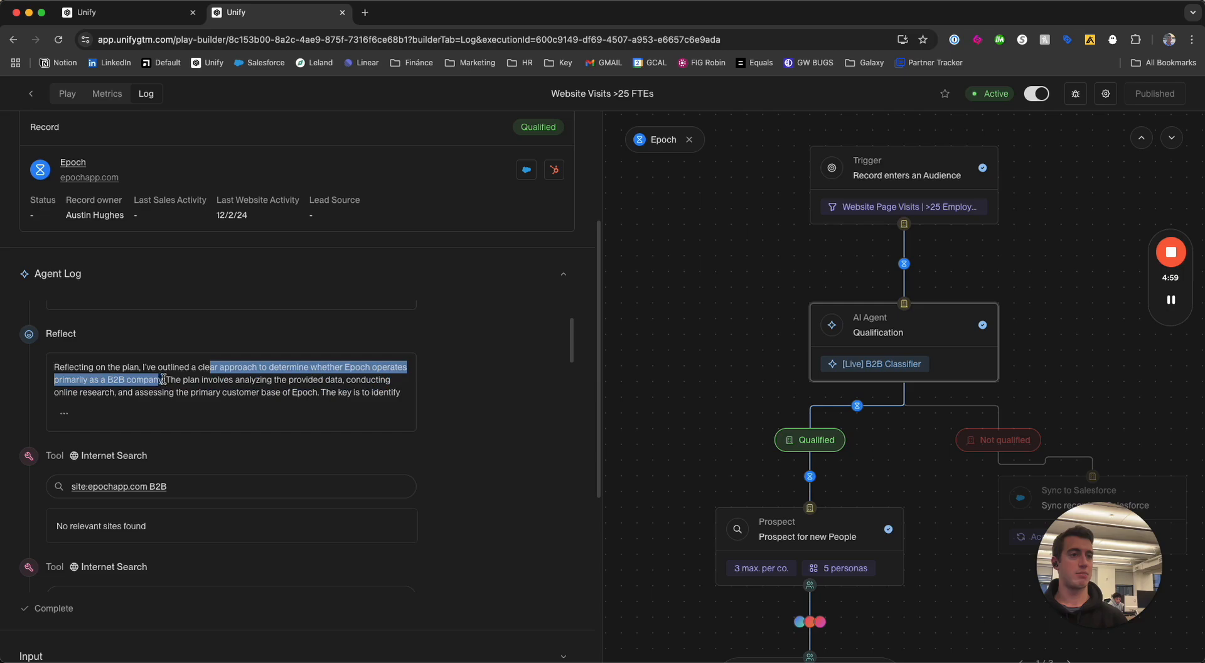
# Read through the agent log's internet searches and closing reflection to its answer on whether Epoch is B2B.
pyautogui.scroll(-2, 182, 384)
pyautogui.scroll(-3, 186, 389)
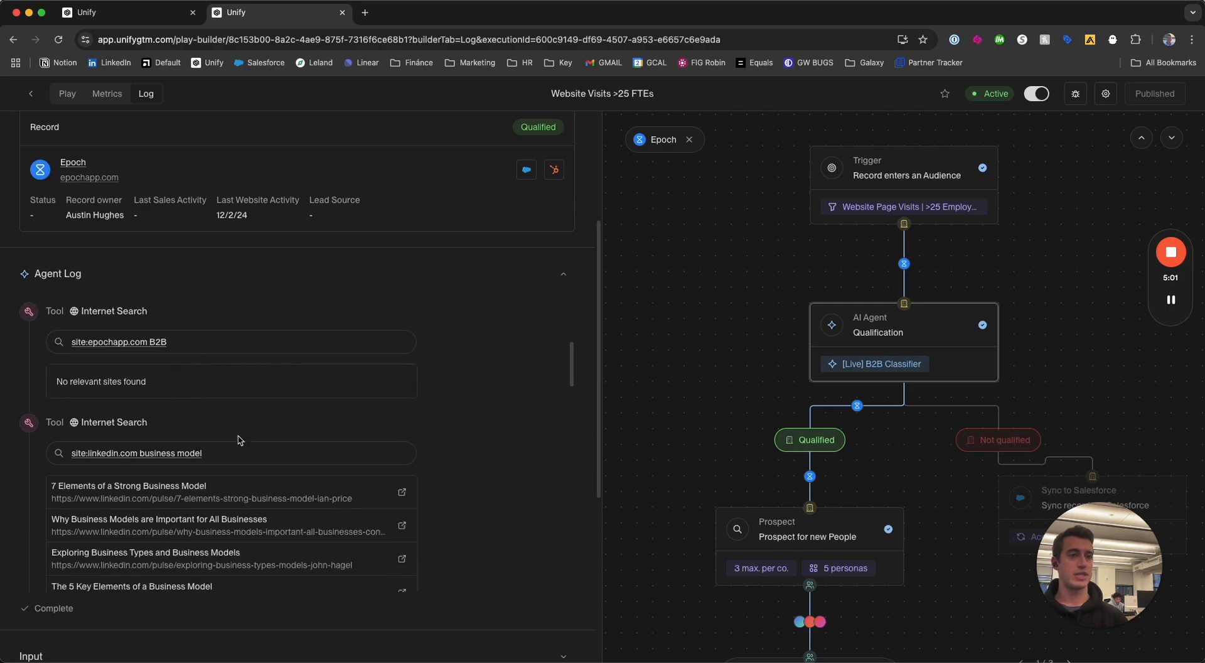
pyautogui.scroll(-3, 177, 440)
pyautogui.scroll(-1, 135, 409)
pyautogui.scroll(-10, 135, 409)
pyautogui.scroll(-10, 146, 399)
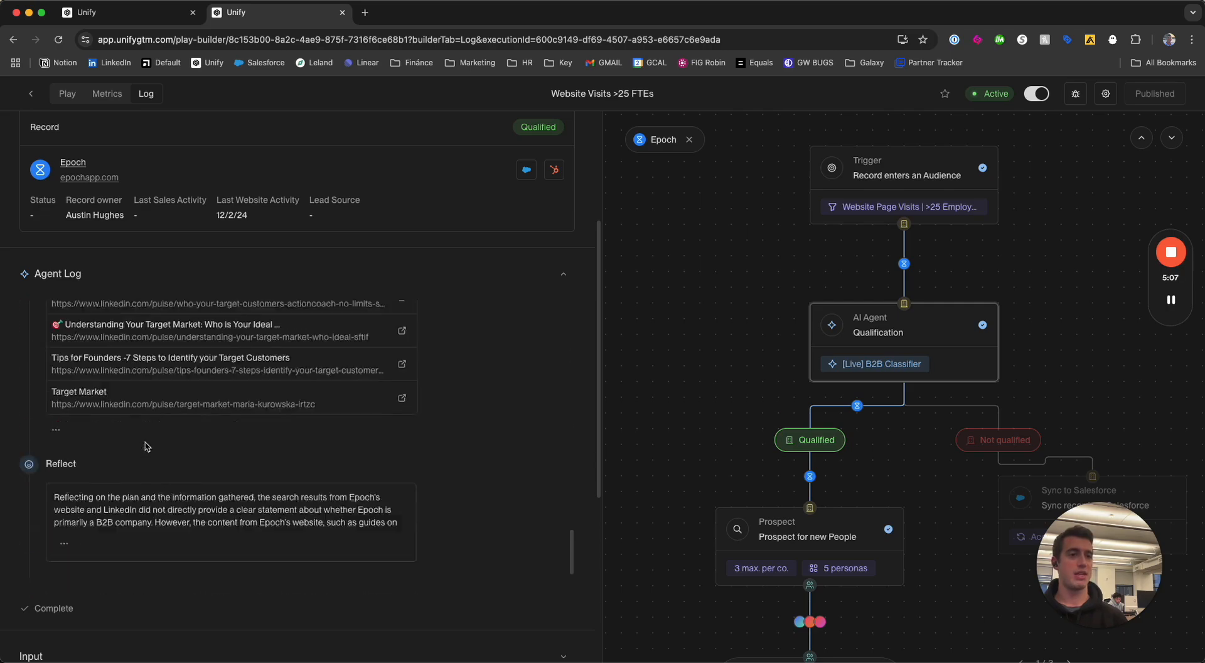
pyautogui.scroll(-4, 145, 446)
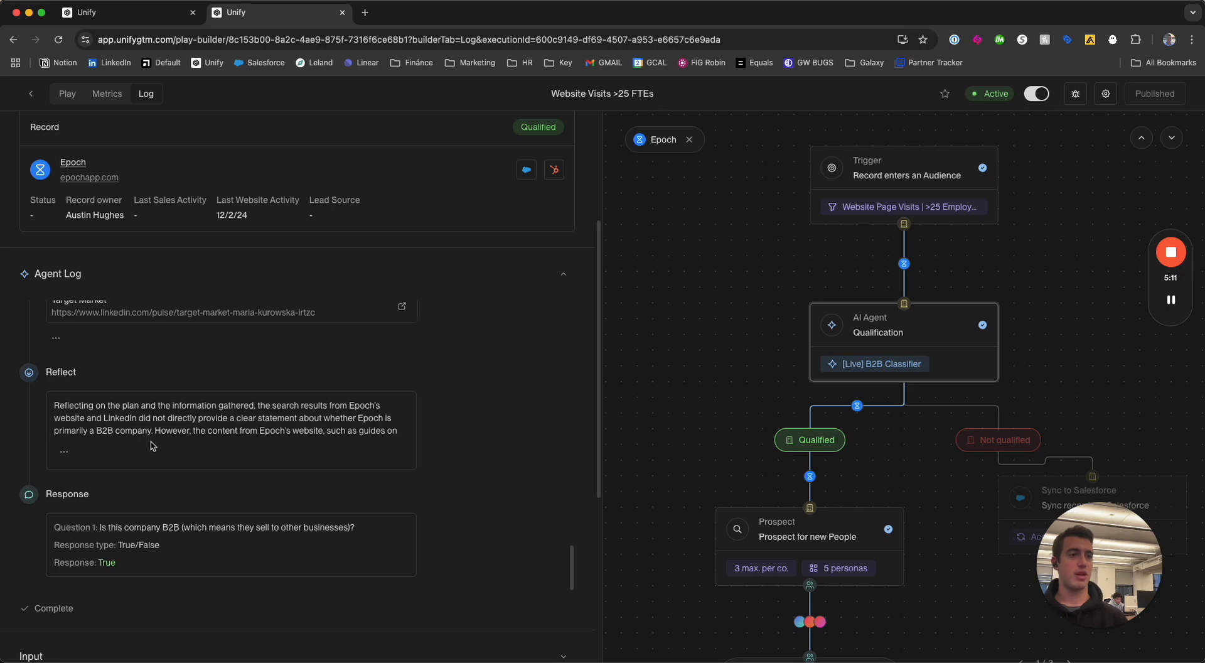
# Read the full closing reflection in Epoch's agent log and view the people output by the Prospect node.
pyautogui.click(65, 451)
pyautogui.scroll(-10, 142, 465)
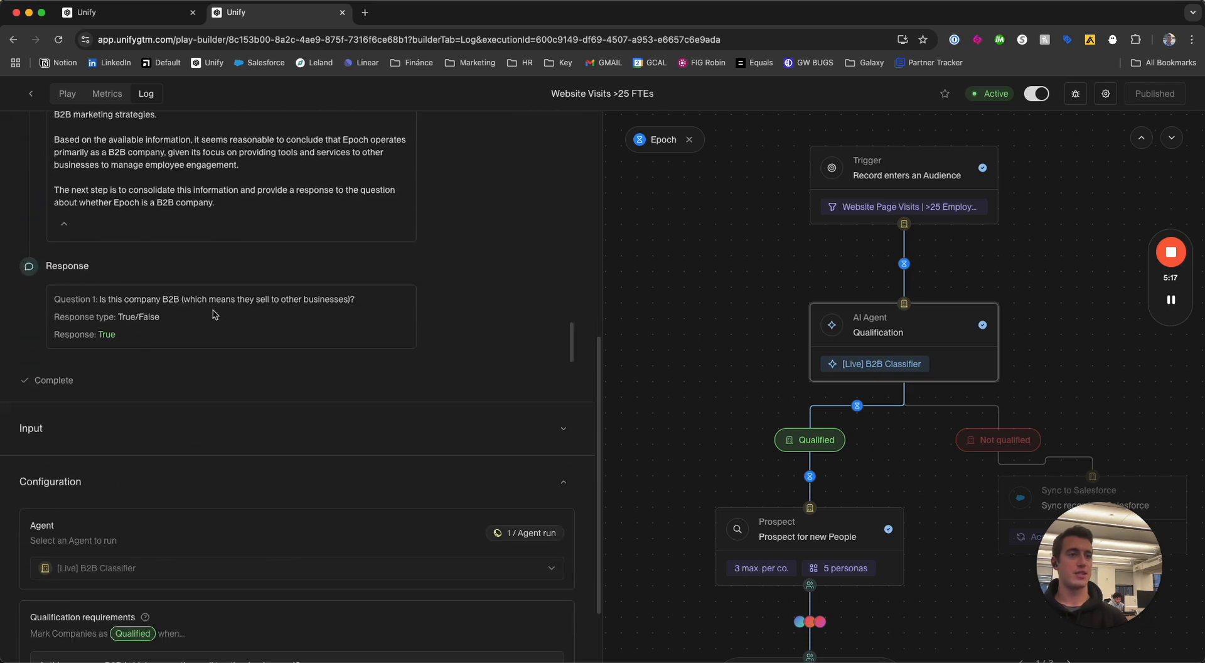
pyautogui.click(743, 333)
pyautogui.scroll(-3, 743, 333)
pyautogui.click(787, 406)
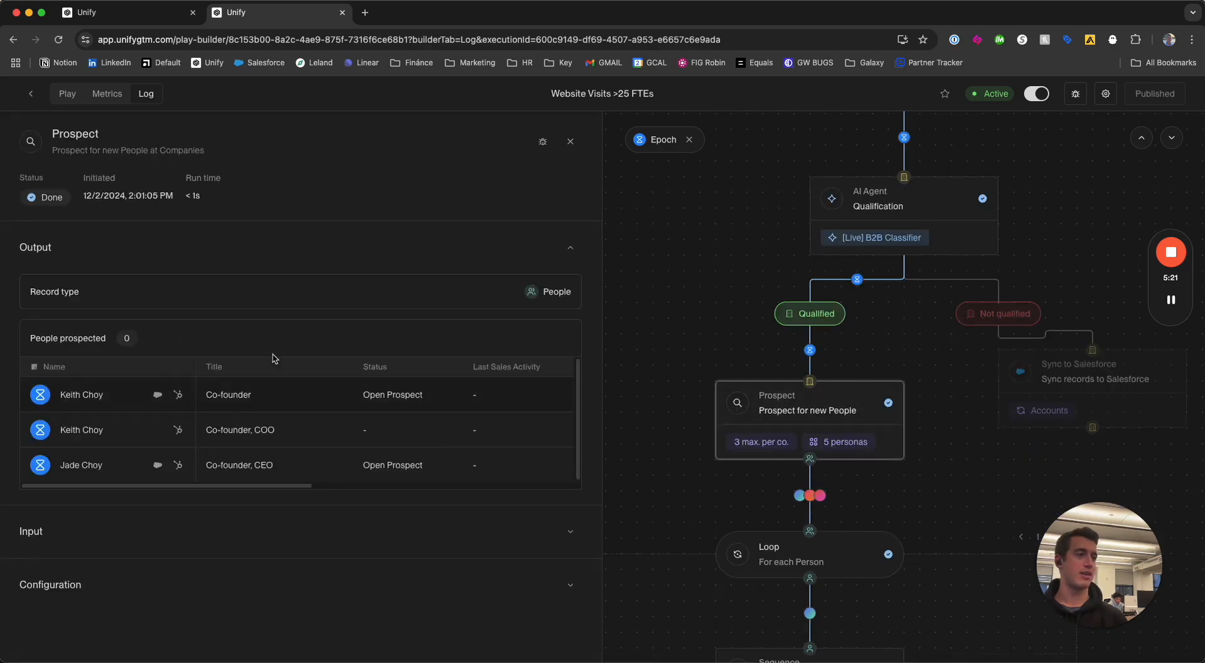
# Open the Loop node's results for Epoch and compare its output records with its input records.
pyautogui.click(726, 339)
pyautogui.click(816, 549)
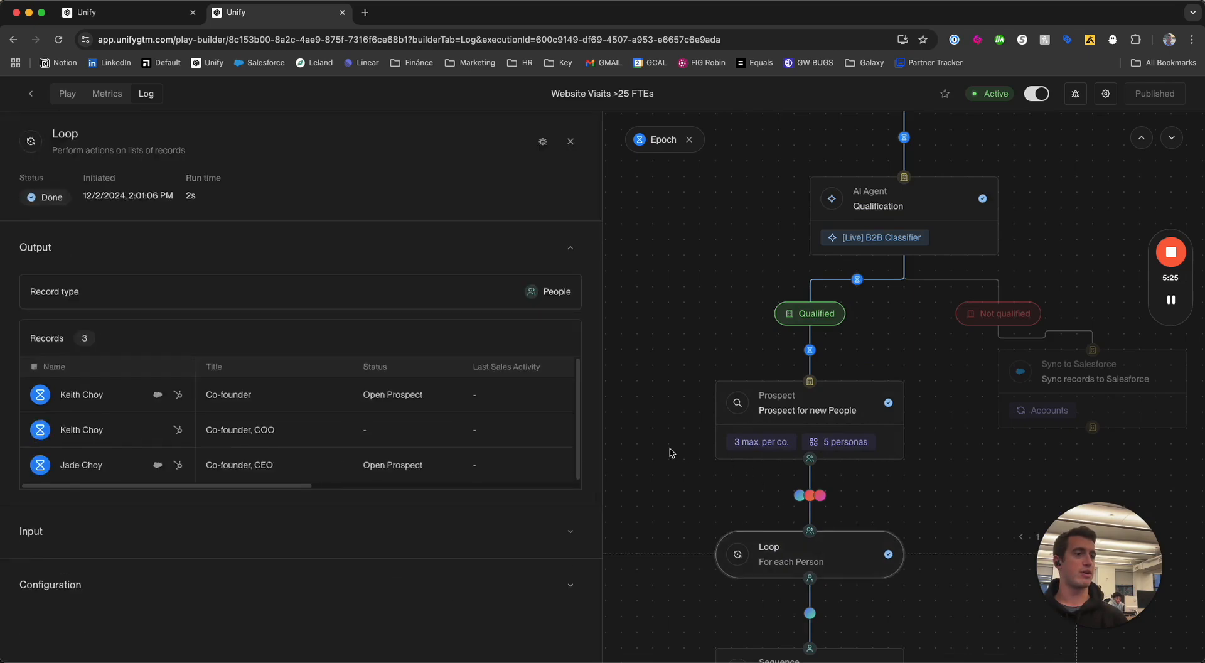
pyautogui.click(570, 530)
pyautogui.scroll(-2, 421, 568)
pyautogui.scroll(-2, 503, 610)
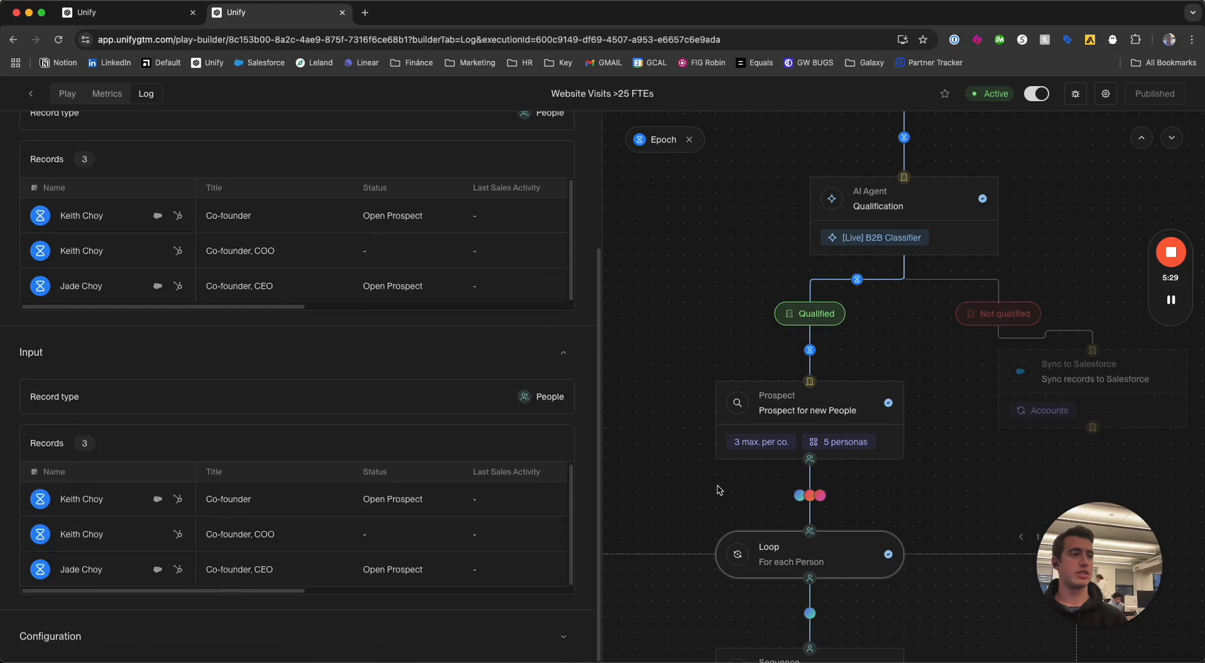
# Open the Sequence node's results for Epoch and review the enrollment details of each of the three looped people.
pyautogui.scroll(-5, 691, 496)
pyautogui.click(761, 429)
pyautogui.scroll(3, 201, 369)
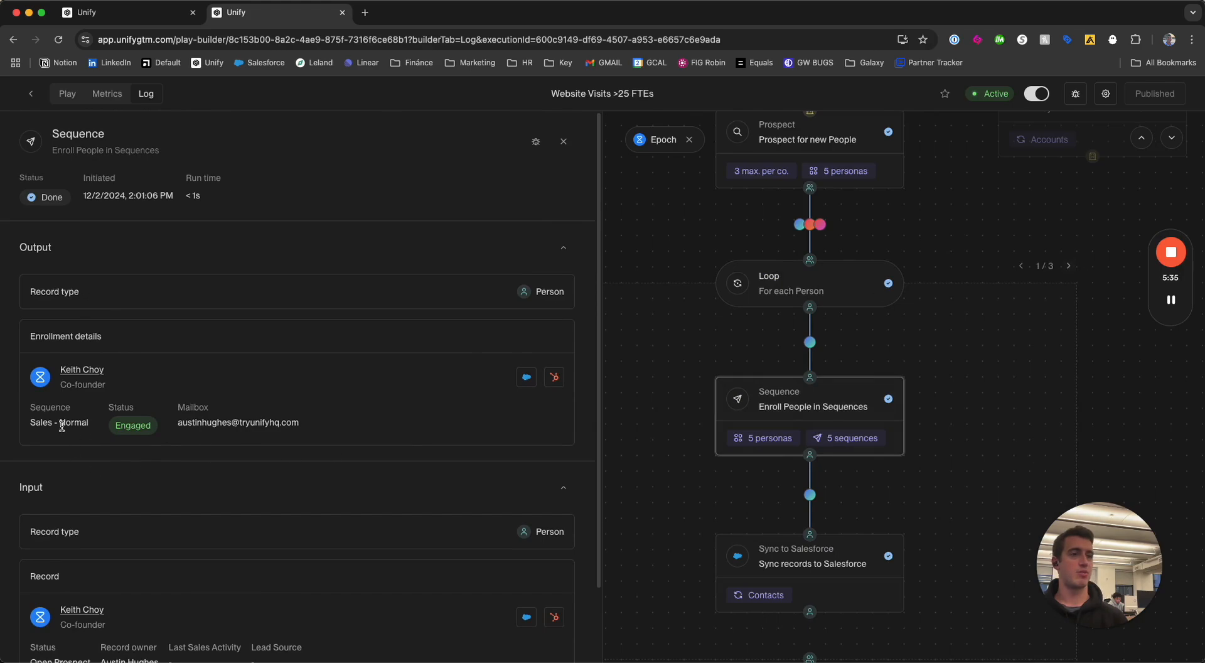
pyautogui.click(1068, 265)
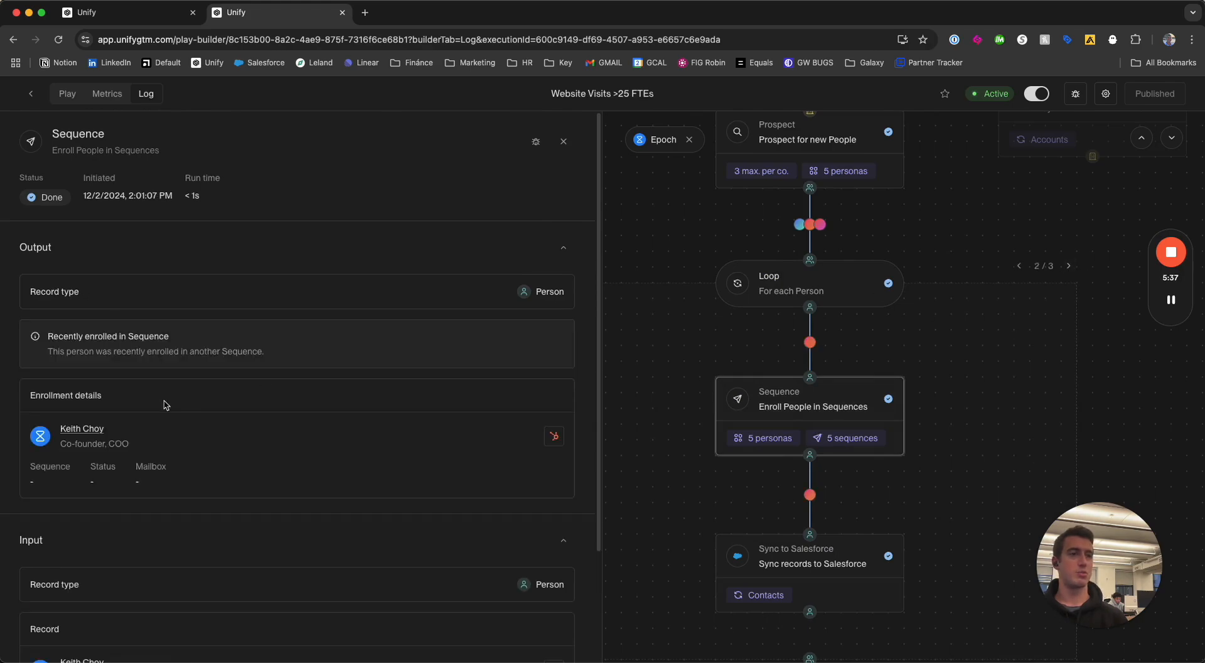
pyautogui.click(1069, 266)
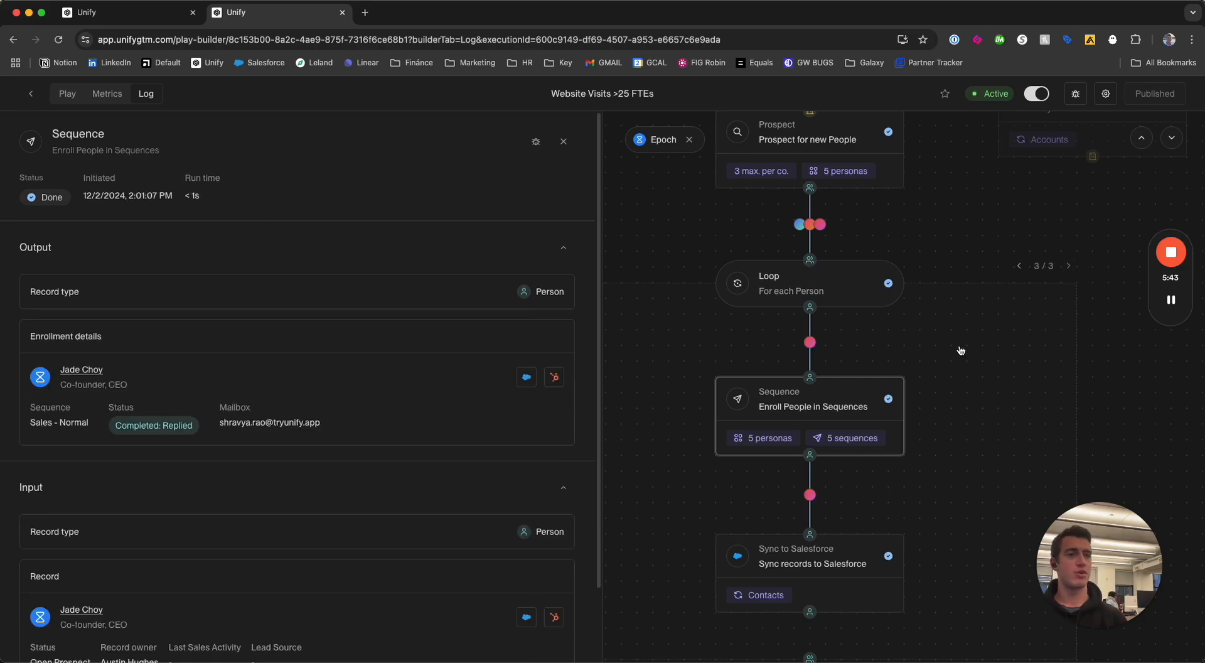
# Open the completed run for OneSchool Global and check what the company does on its website.
pyautogui.click(745, 254)
pyautogui.click(138, 433)
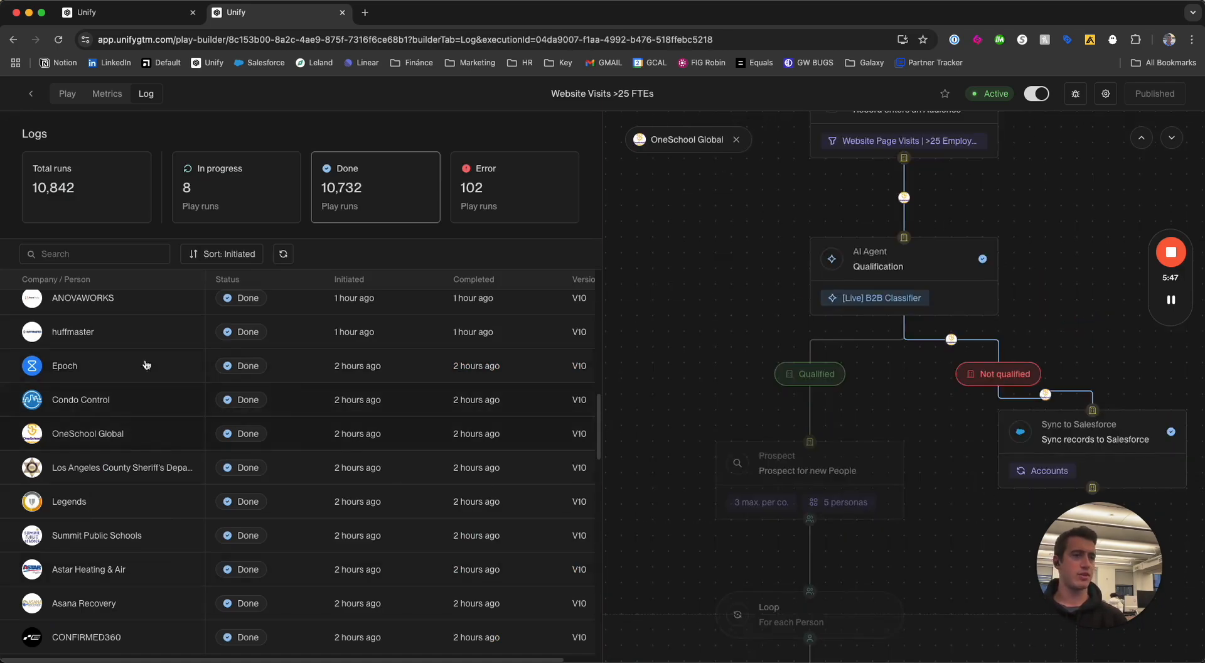
pyautogui.click(37, 443)
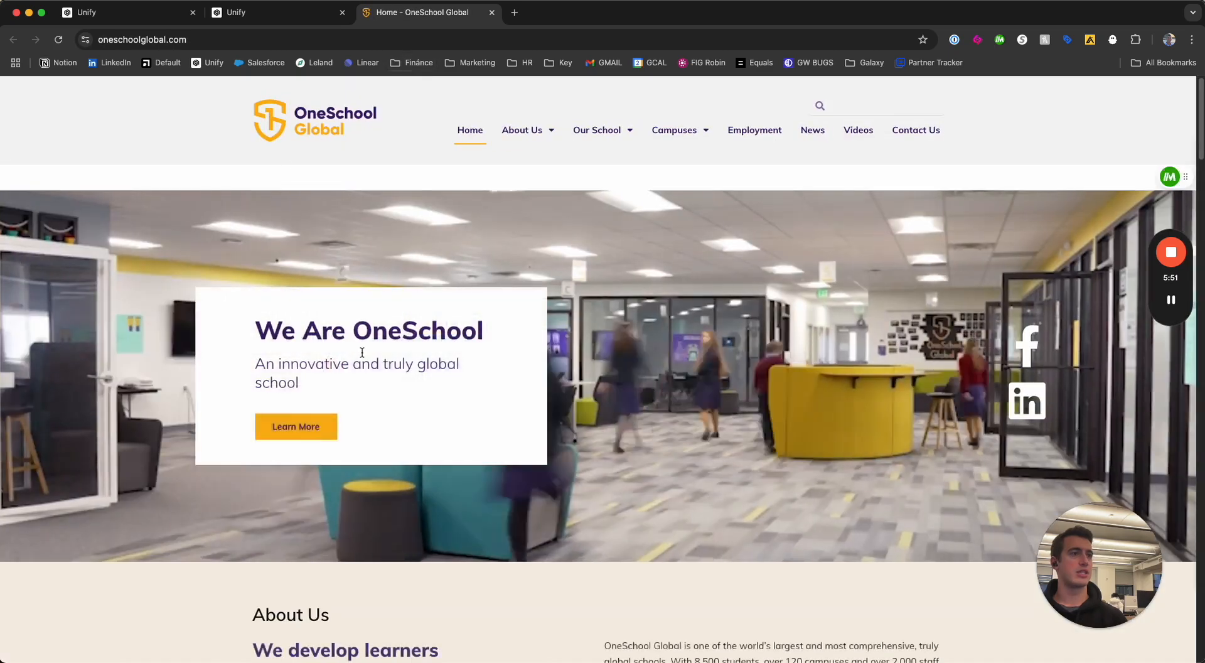
pyautogui.press('super+w')
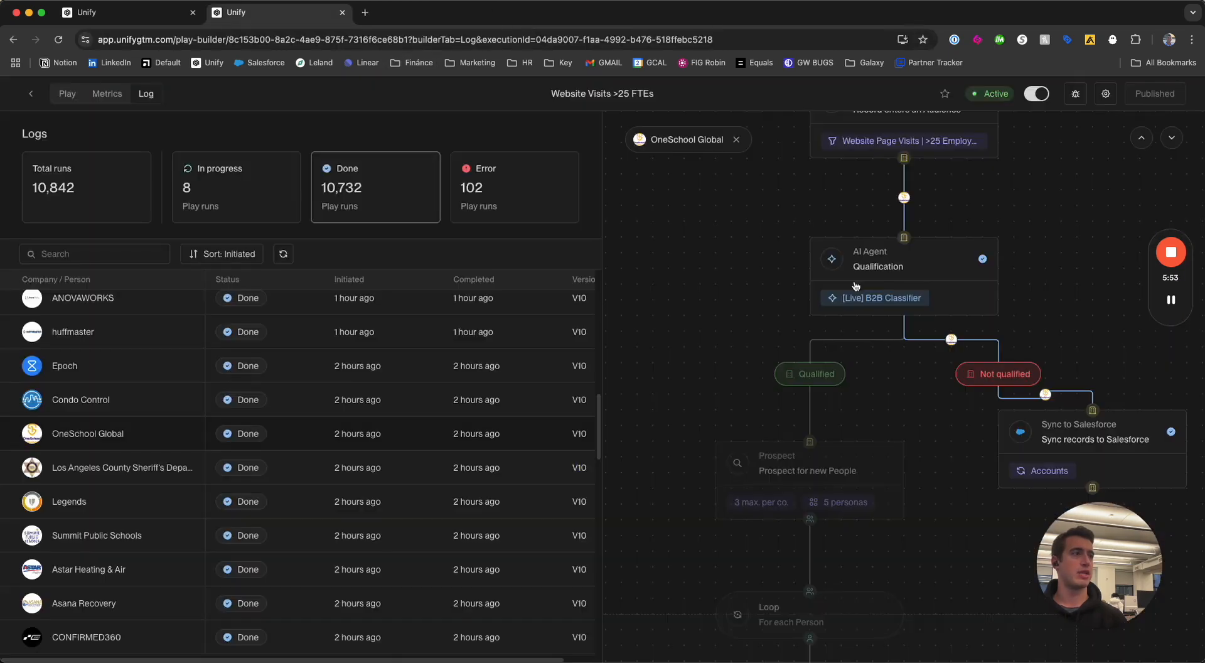
# Trace OneSchool Global's path through the play from the trigger and AI qualification to the final nodes.
pyautogui.scroll(3, 879, 326)
pyautogui.scroll(-1, 936, 311)
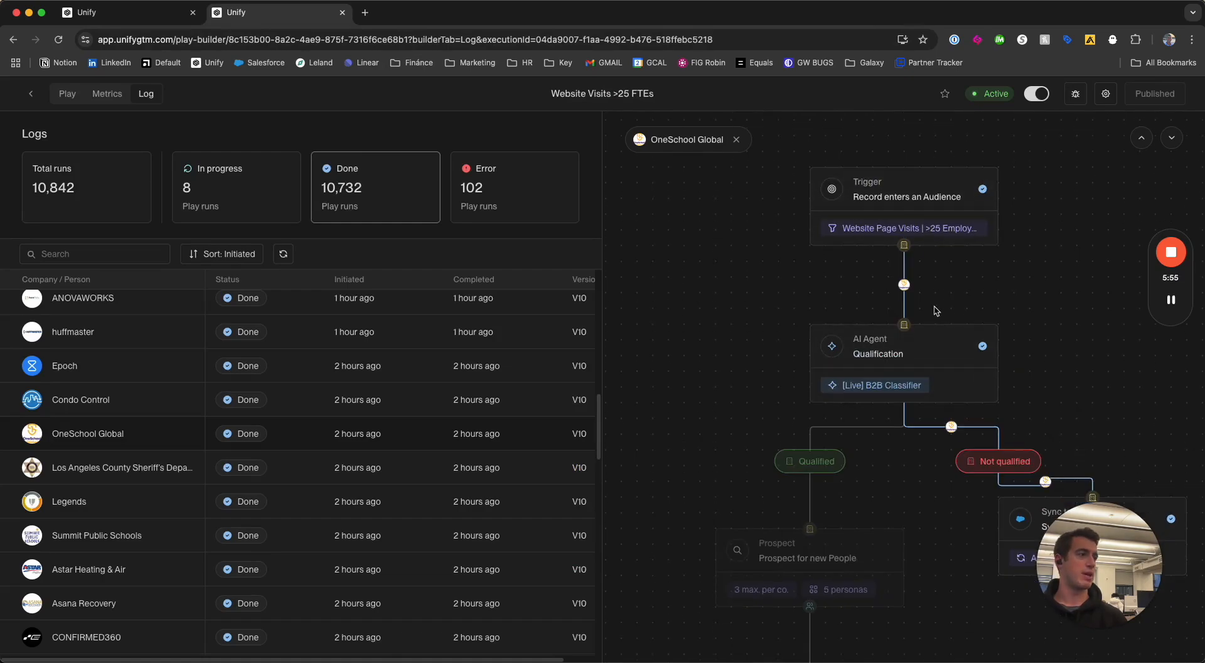
pyautogui.scroll(-3, 899, 281)
pyautogui.scroll(-1, 941, 323)
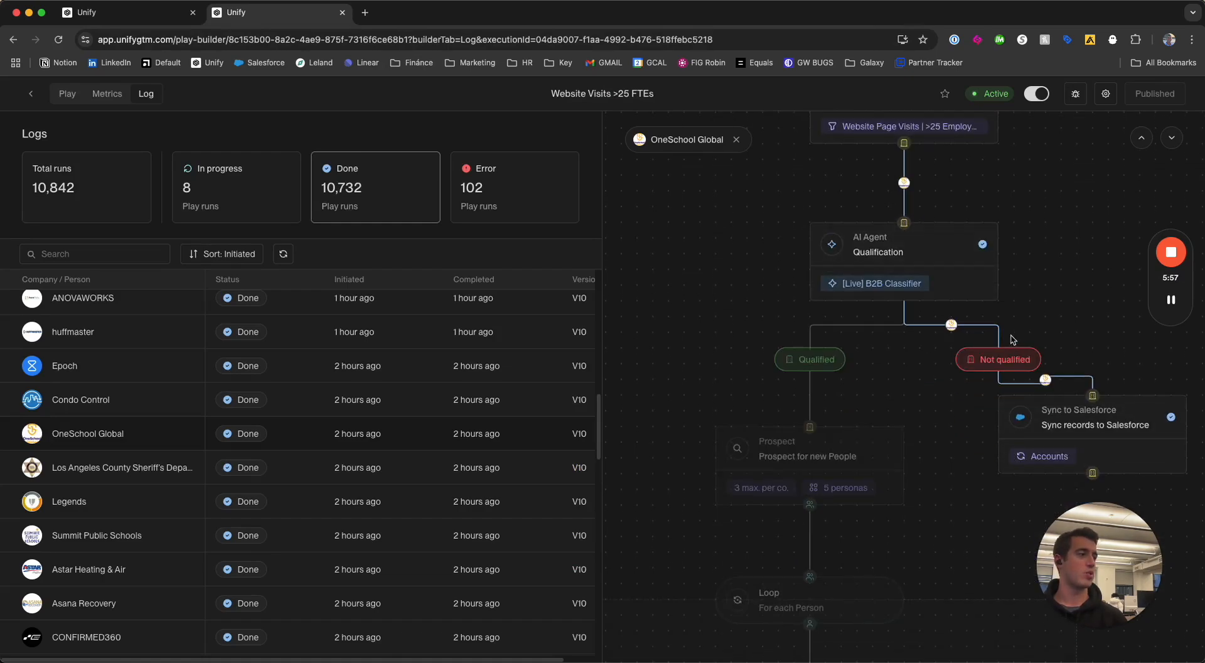
pyautogui.scroll(-15, 730, 351)
pyautogui.scroll(-6, 119, 431)
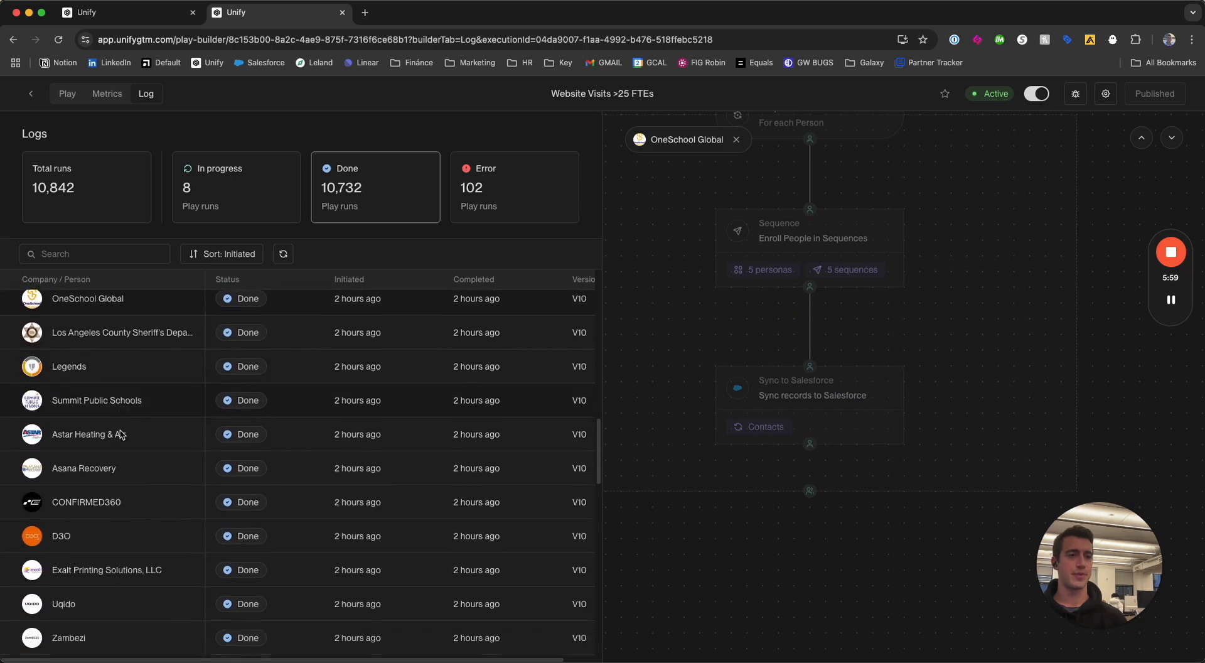
# Find the completed run for Cribl, open it and check the company's website.
pyautogui.scroll(-2, 120, 429)
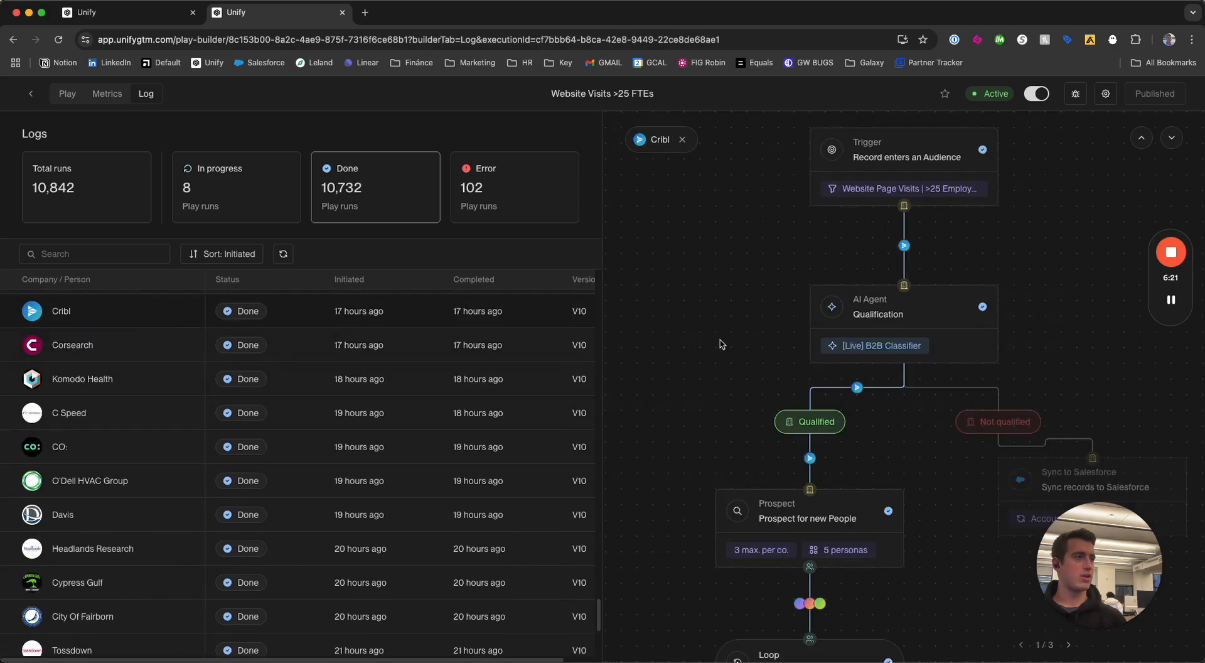
pyautogui.scroll(3, 785, 427)
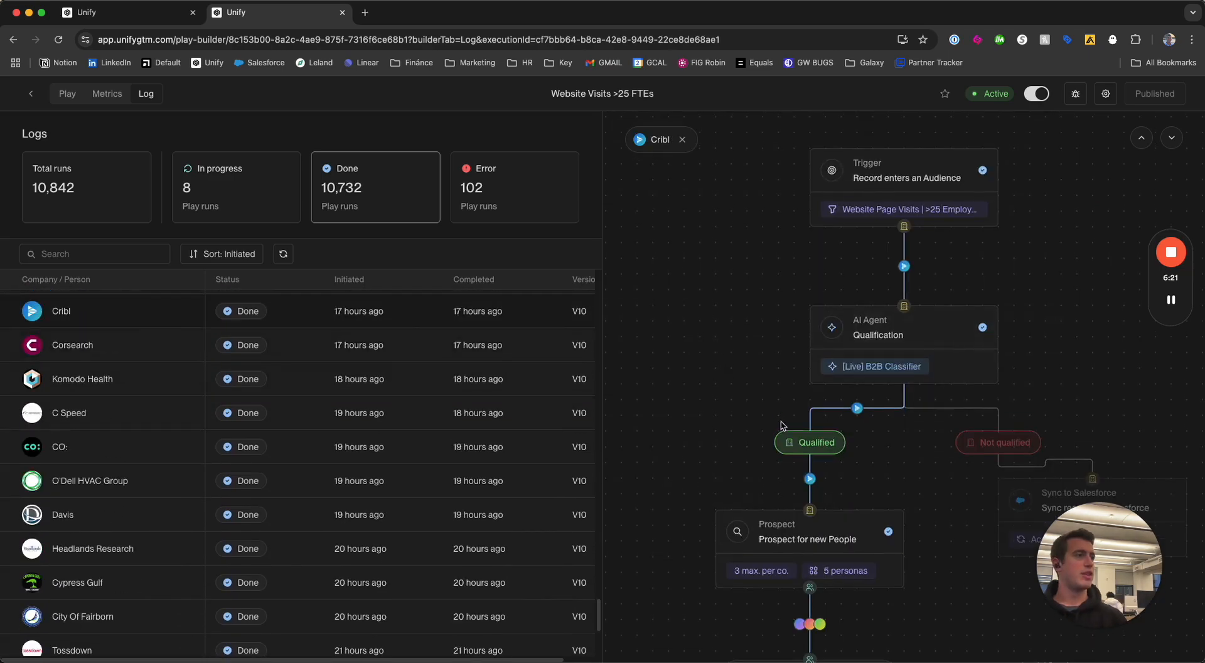
pyautogui.scroll(-3, 806, 373)
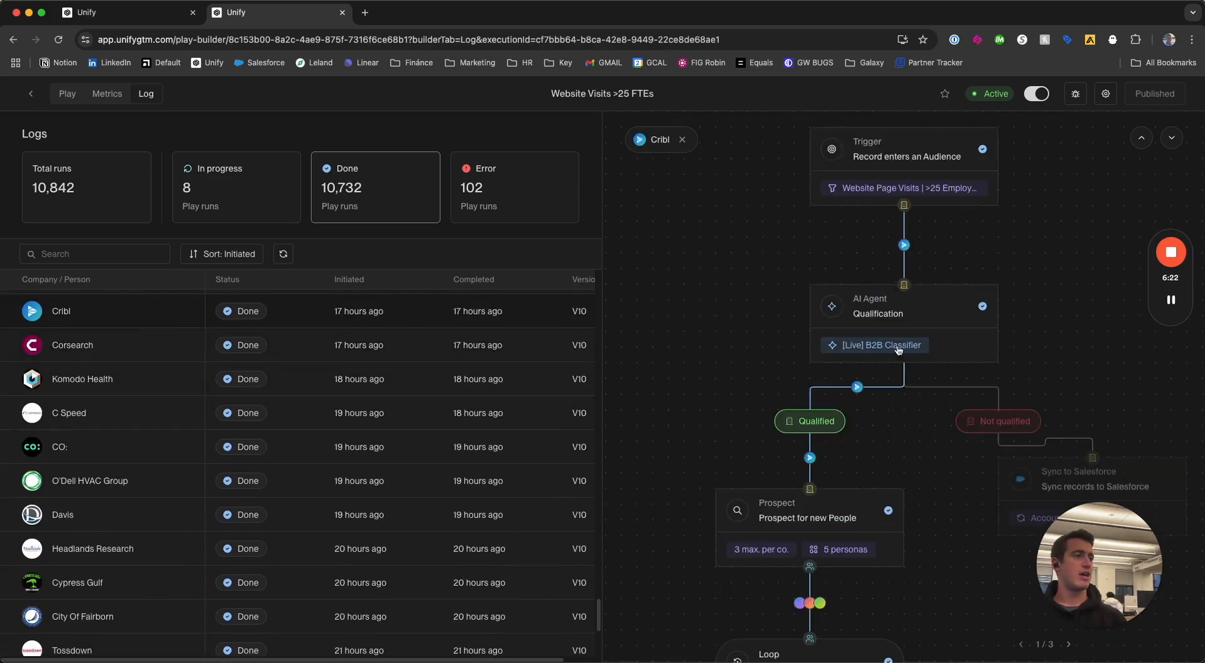
pyautogui.click(32, 310)
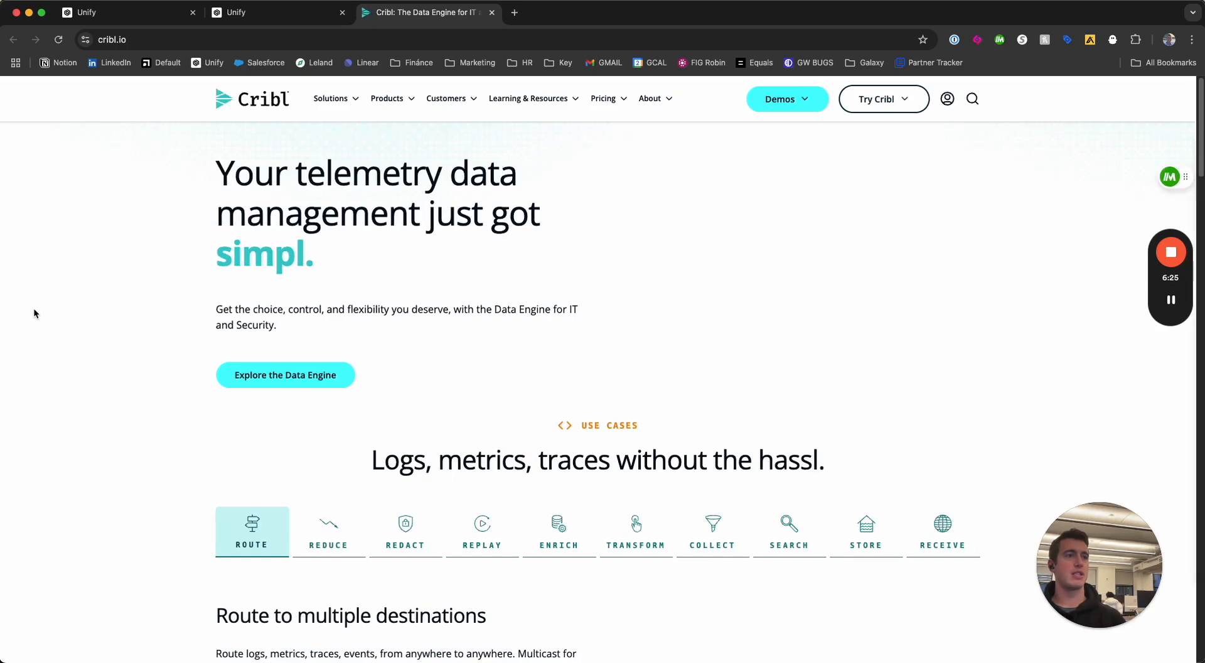
pyautogui.press('super+w')
# Review the AI Agent, Prospect and Loop node results in the Cribl run.
pyautogui.click(908, 319)
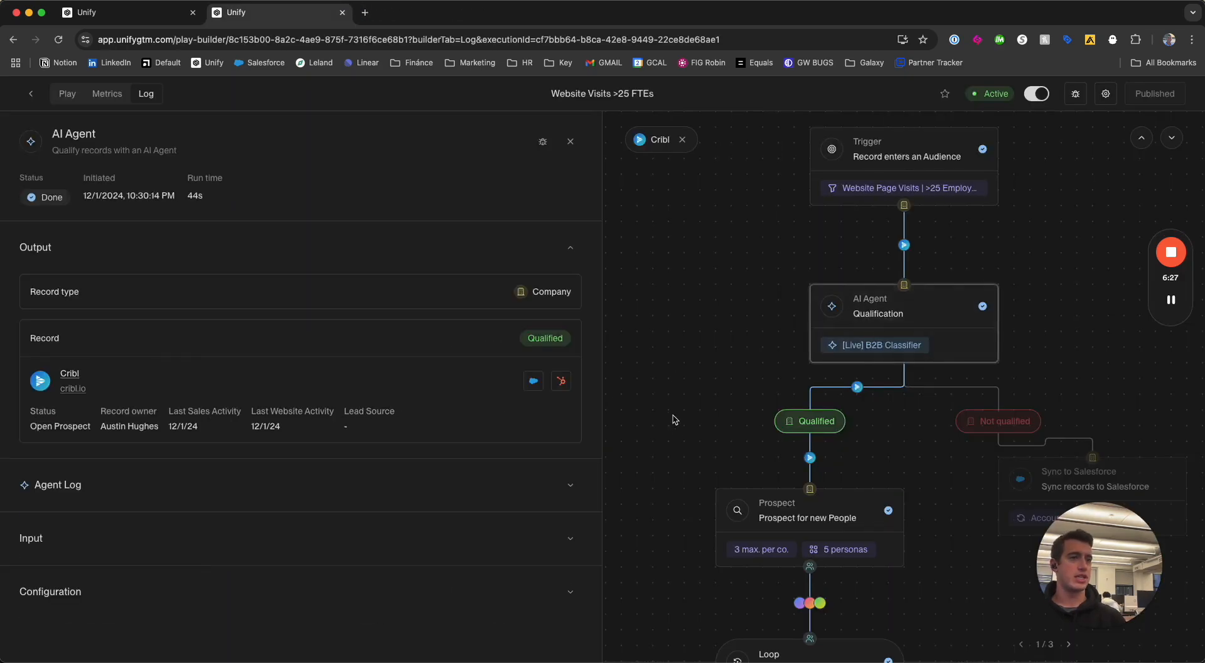
pyautogui.scroll(-3, 816, 376)
pyautogui.click(758, 401)
pyautogui.click(834, 531)
# Open the Sequence node's results for Cribl and go through the enrollments up to the third person.
pyautogui.scroll(-3, 838, 496)
pyautogui.click(825, 519)
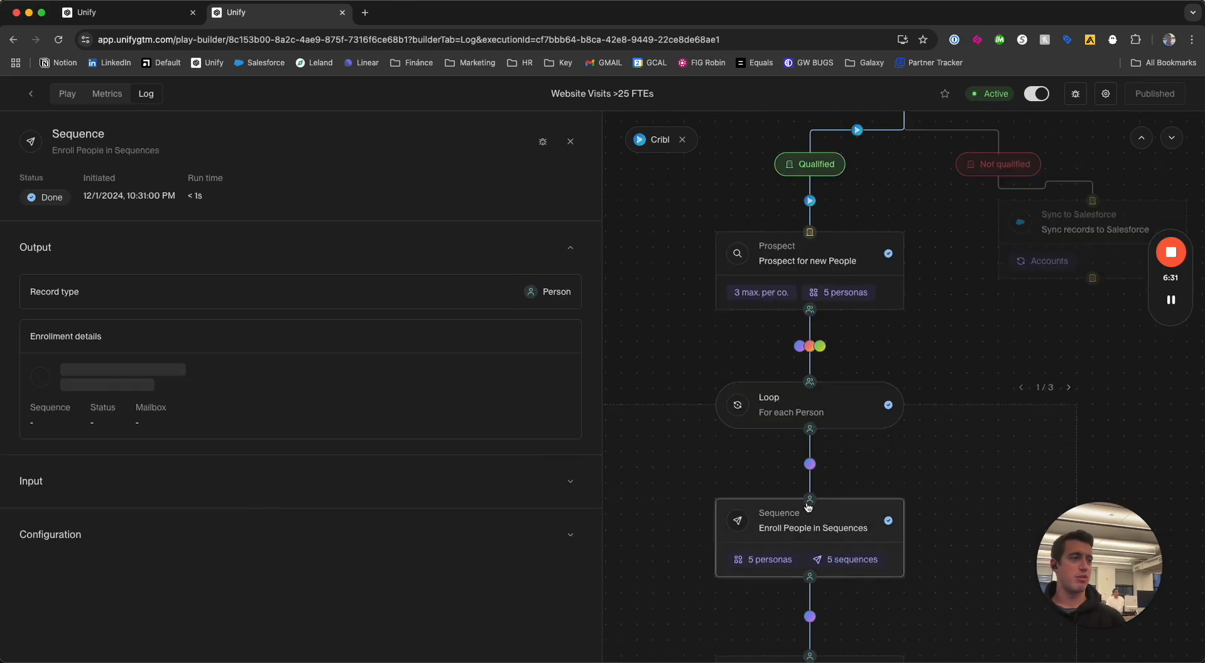
pyautogui.click(1068, 388)
pyautogui.click(1069, 387)
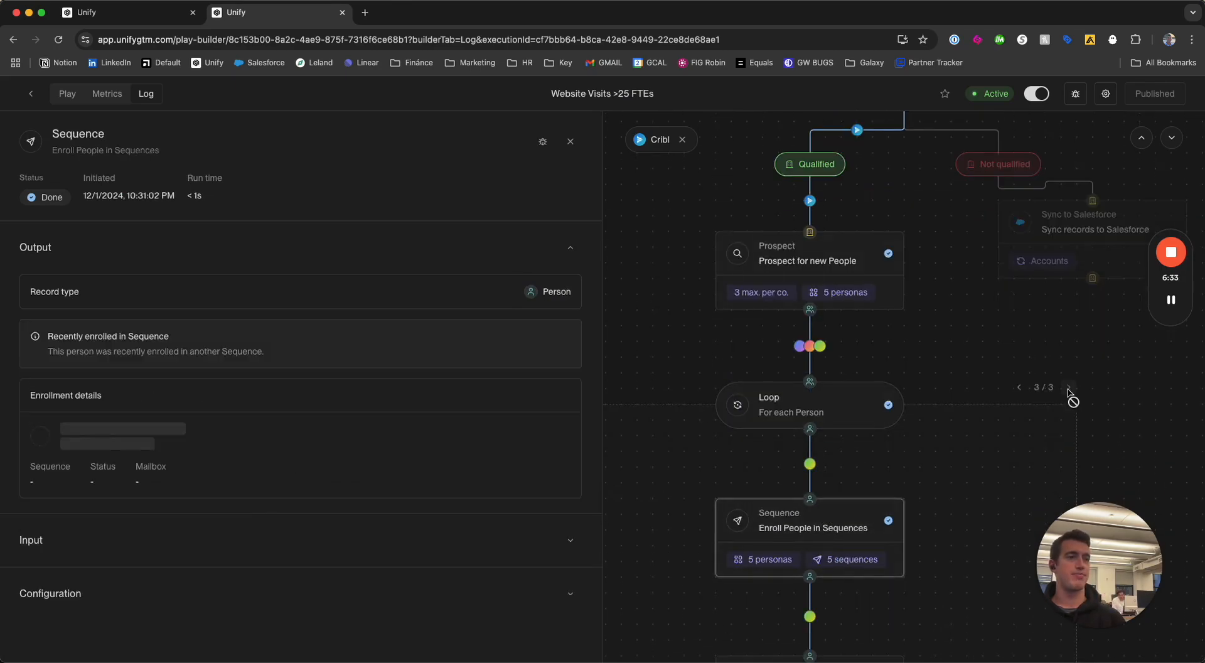